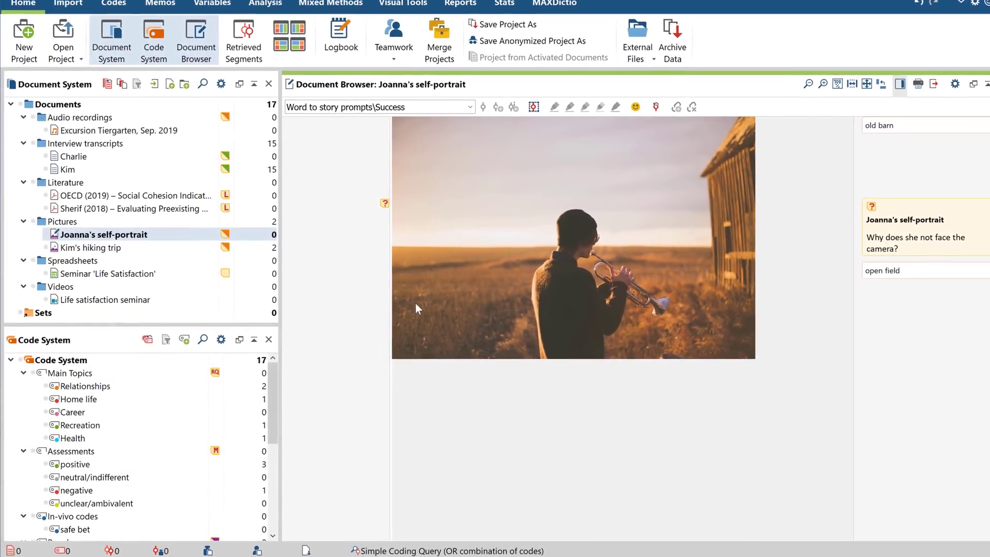
# - Mark the trumpet player area in the self-portrait photo and code it with Recreation
pyautogui.moveTo(511, 193); pyautogui.dragTo(708, 340)
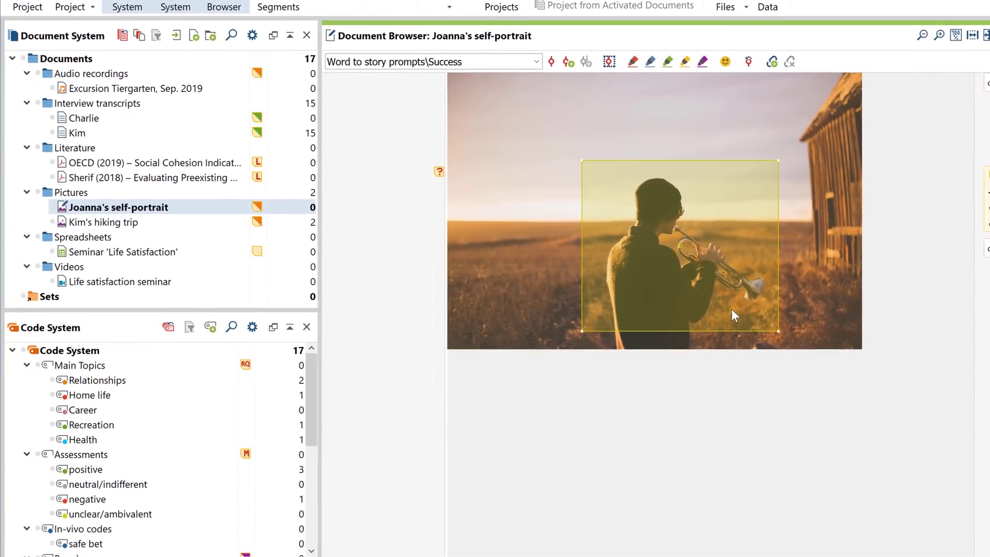
pyautogui.moveTo(731, 308); pyautogui.dragTo(148, 424)
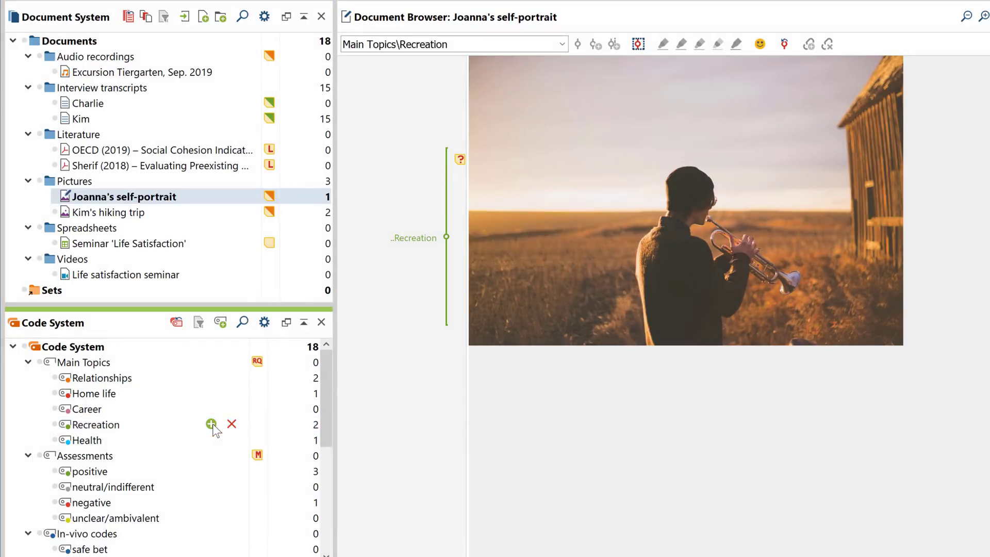
# - Create the subcode 'playing the trumpet' under Recreation and code the trumpeter region with it
pyautogui.click(211, 424)
pyautogui.write('playing the trumpet')
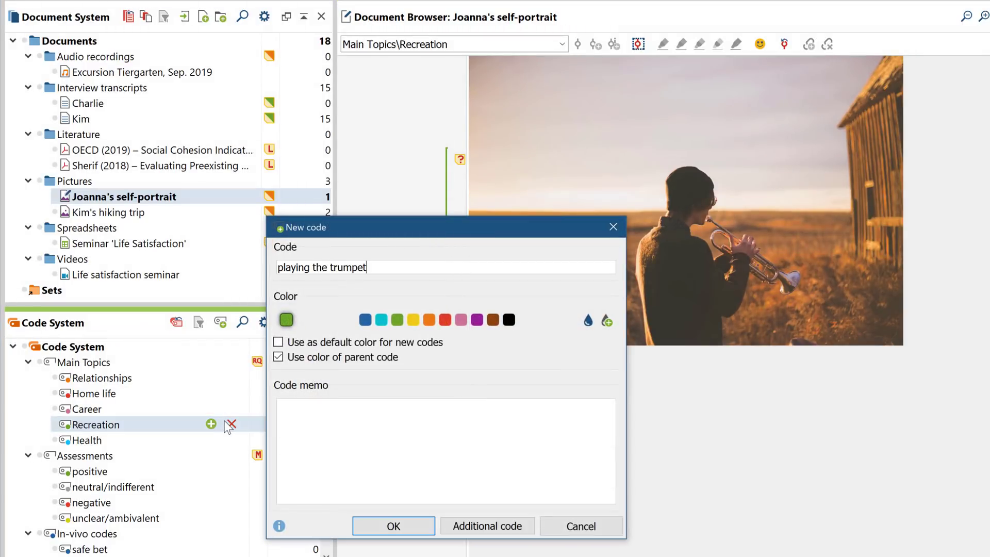
pyautogui.click(375, 525)
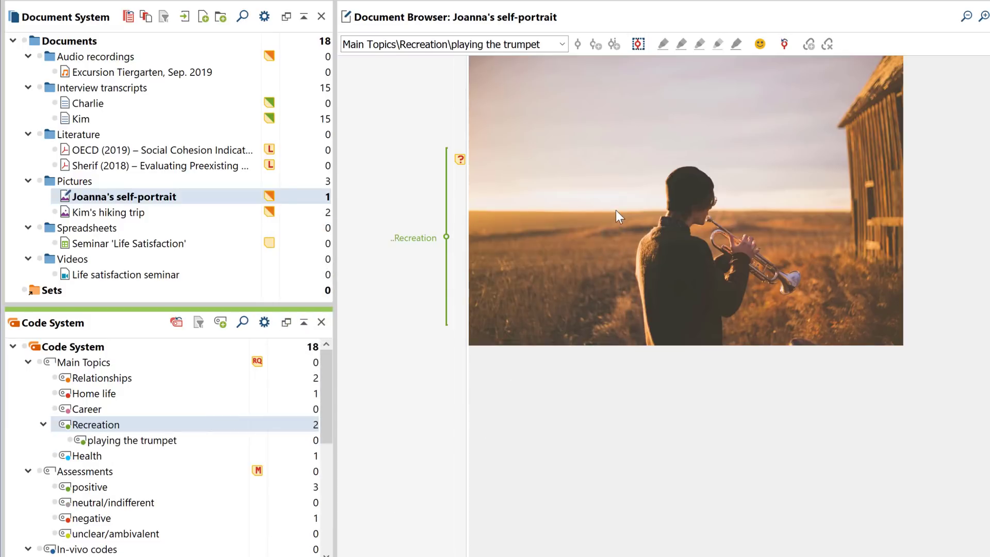
pyautogui.moveTo(619, 204); pyautogui.dragTo(168, 437)
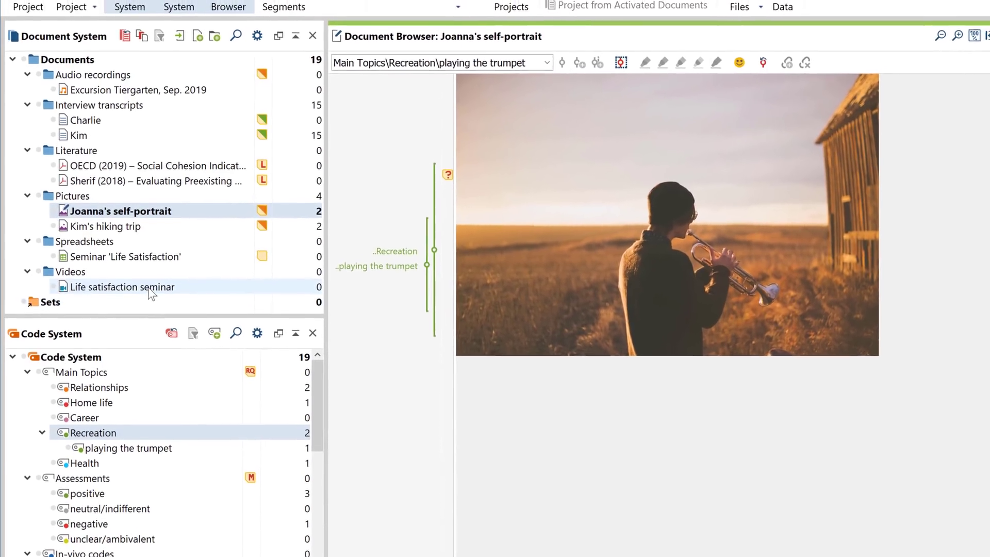
# - In the Life satisfaction seminar video, recode Home life to span 0:00:04.6–0:00:11.1
pyautogui.doubleClick(149, 288)
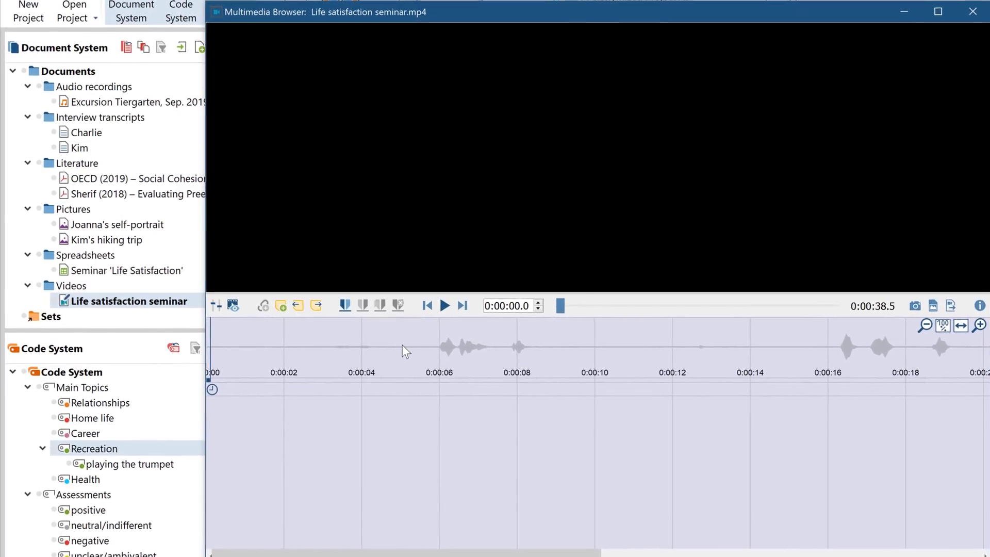
pyautogui.moveTo(397, 346); pyautogui.dragTo(177, 459)
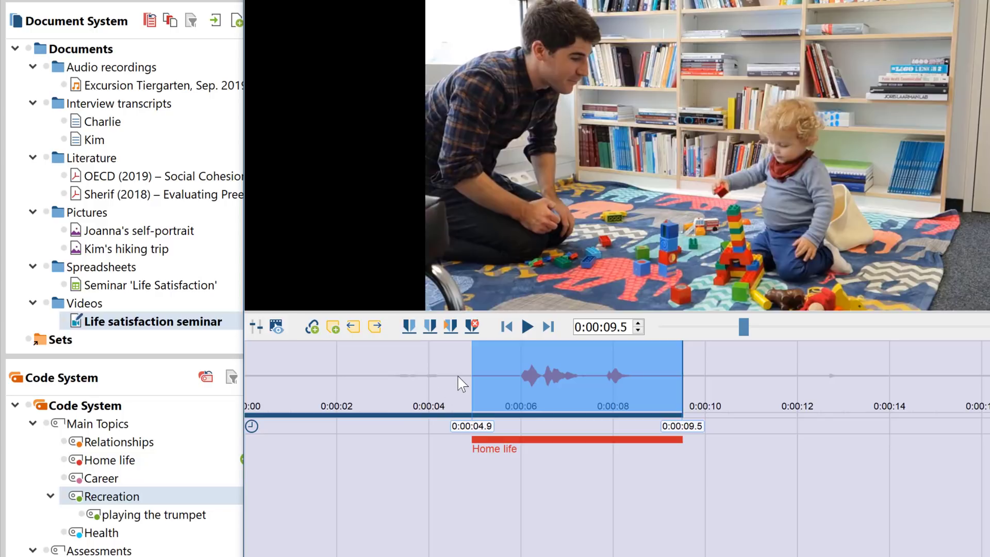
pyautogui.moveTo(458, 377); pyautogui.dragTo(759, 373)
pyautogui.rightClick(641, 440)
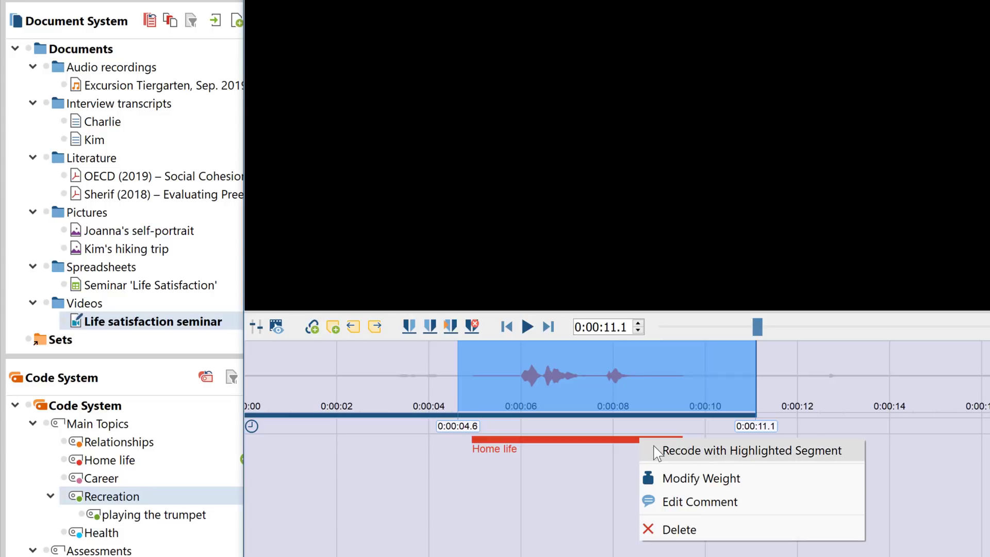
pyautogui.click(657, 452)
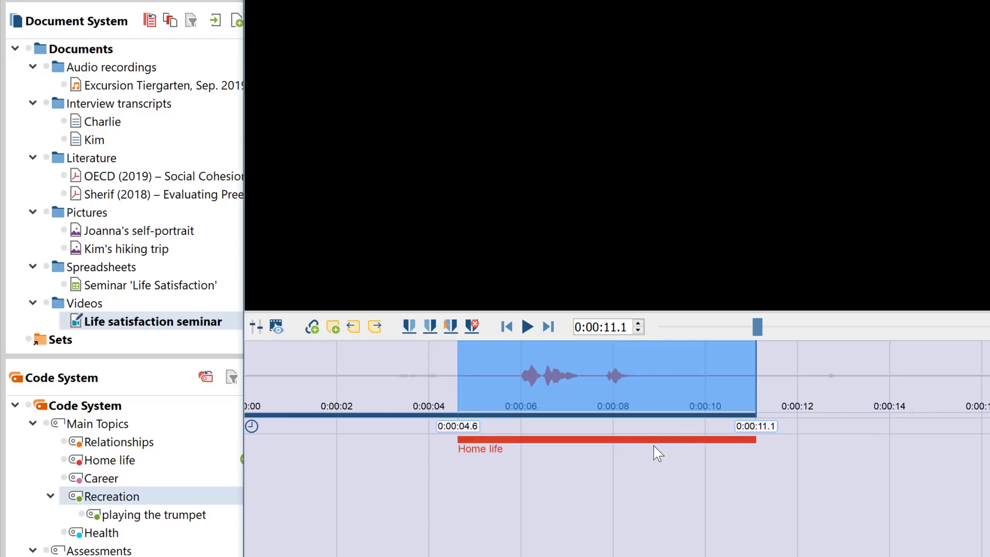
# - Set the Home life segment's weight to 10
pyautogui.rightClick(646, 440)
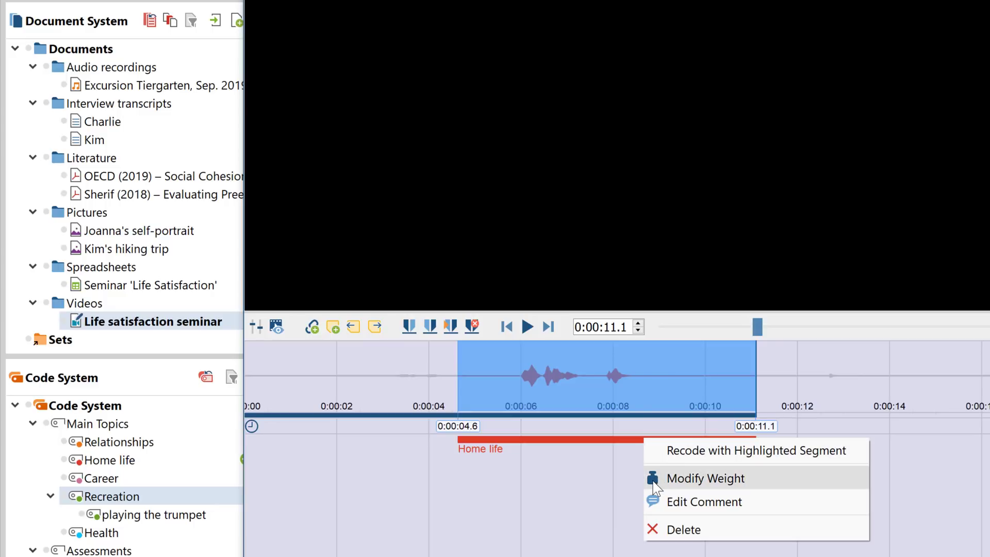
pyautogui.click(654, 479)
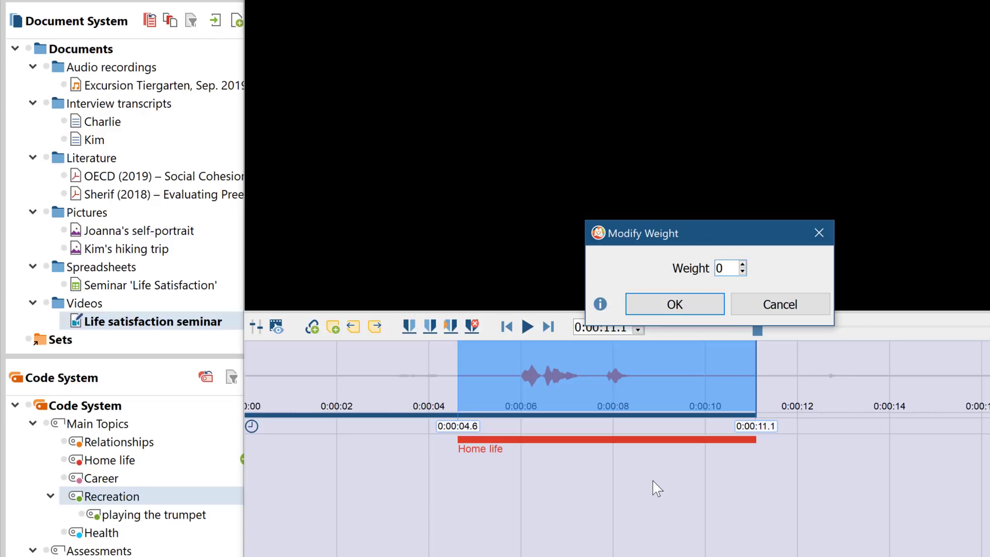
pyautogui.click(662, 309)
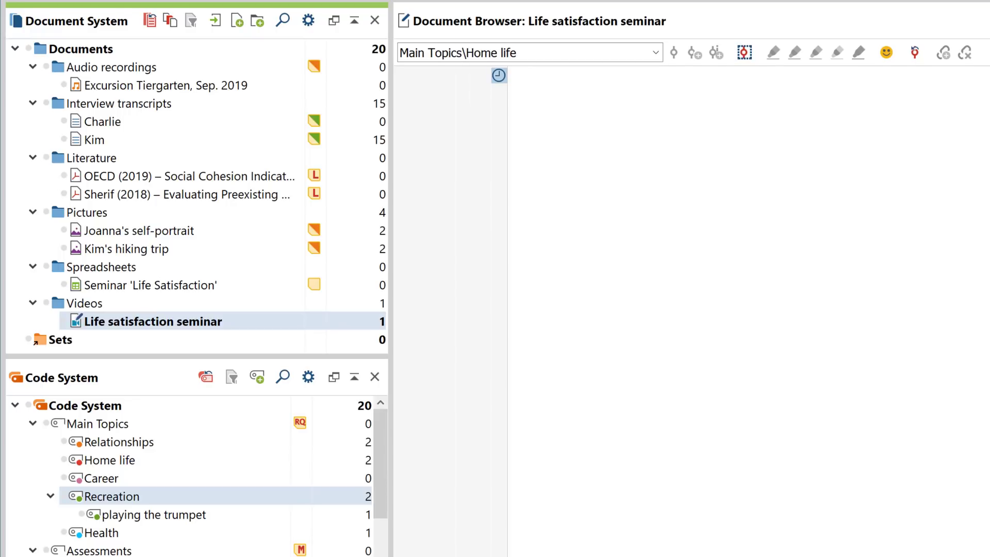
# - In the first interview, code two career sentences with new codes 'good job by working hard' and 'joy but no passion'
pyautogui.doubleClick(222, 122)
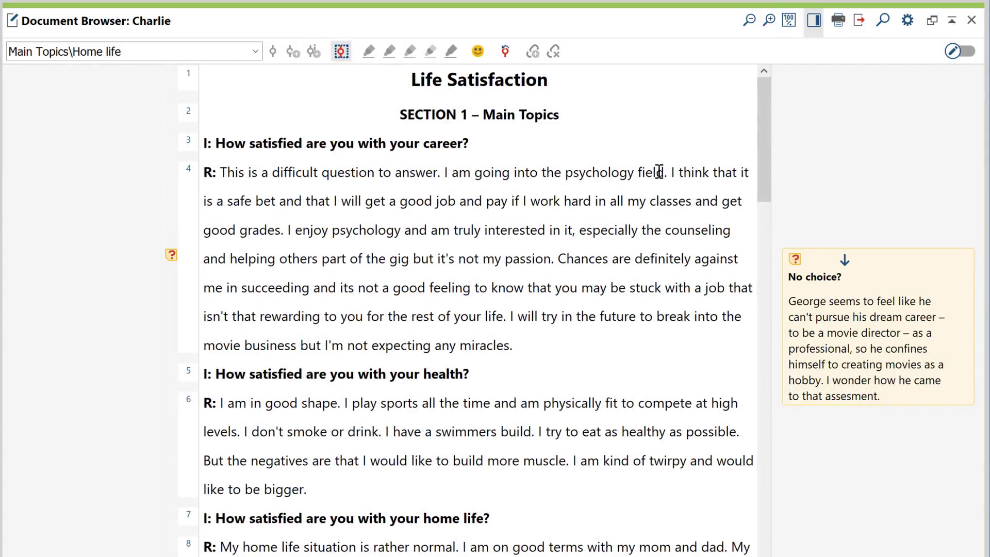
pyautogui.moveTo(668, 173); pyautogui.dragTo(554, 259)
pyautogui.write('good job by working hard')
pyautogui.press('Return')
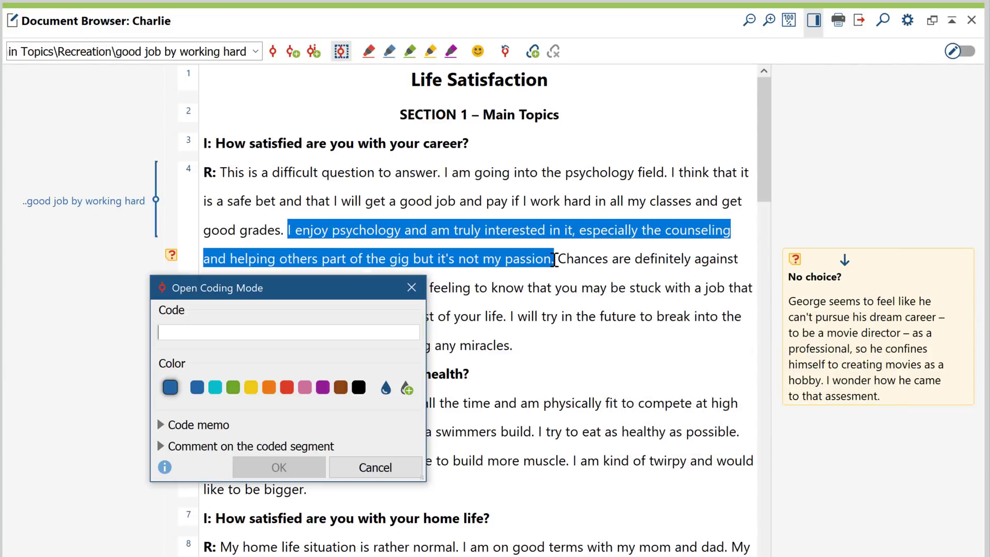
pyautogui.write('joy but no passion')
pyautogui.press('Return')
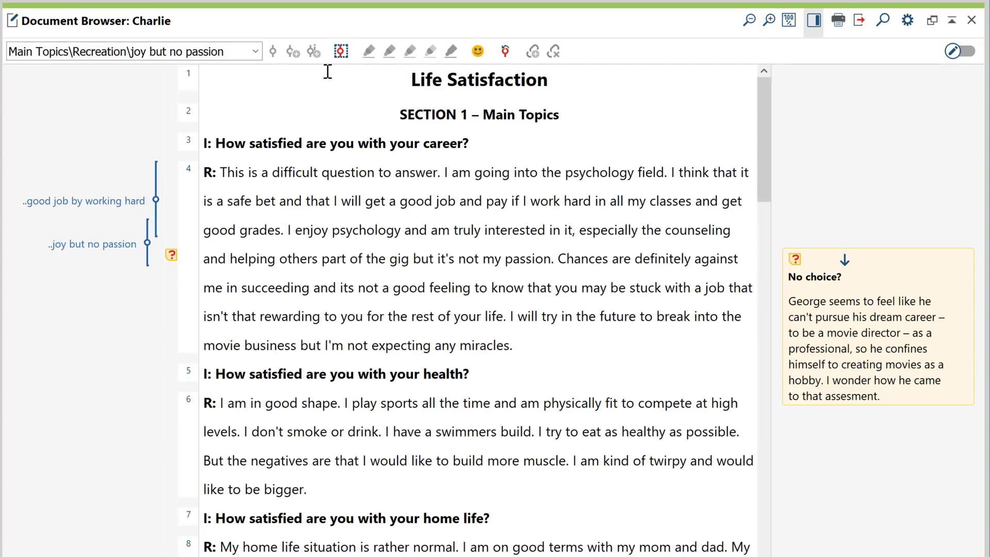
# - Code the phrase 'a safe bet' in vivo
pyautogui.moveTo(221, 200); pyautogui.dragTo(262, 202)
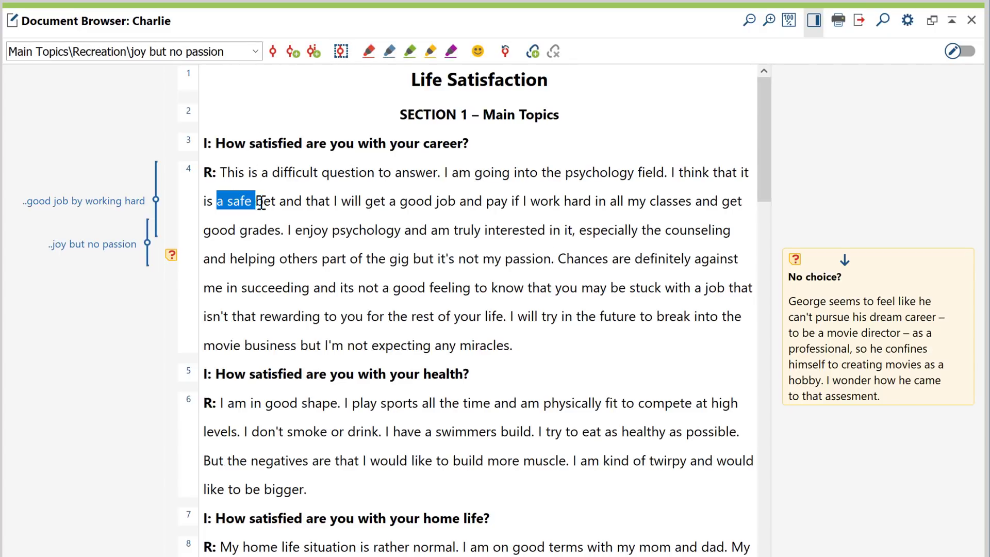
pyautogui.click(313, 52)
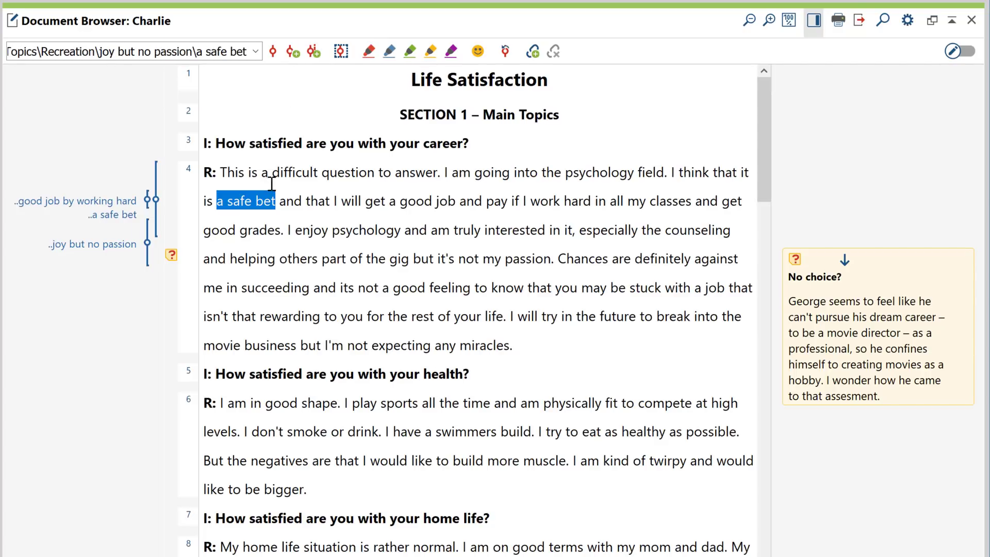
pyautogui.rightClick(264, 200)
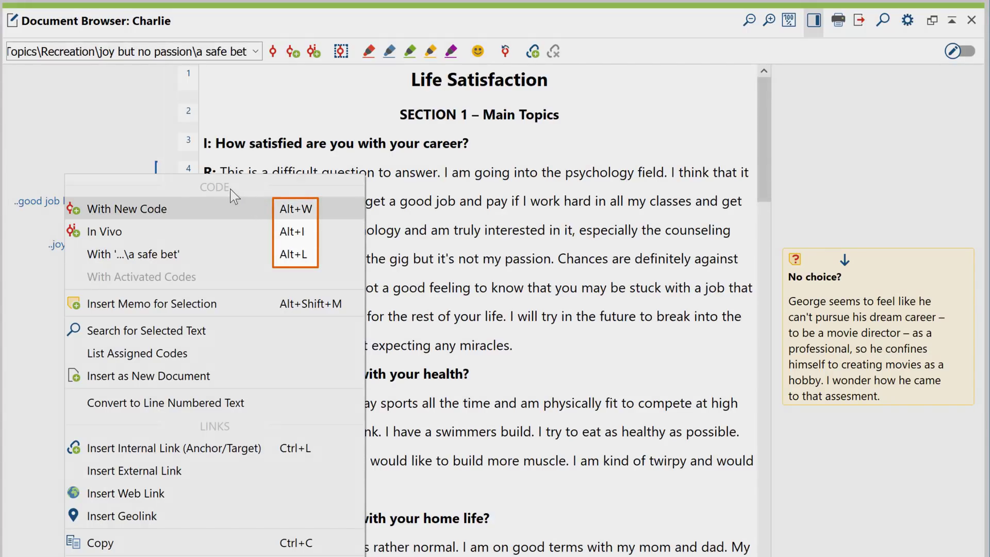
pyautogui.hotkey('alt', 'l')
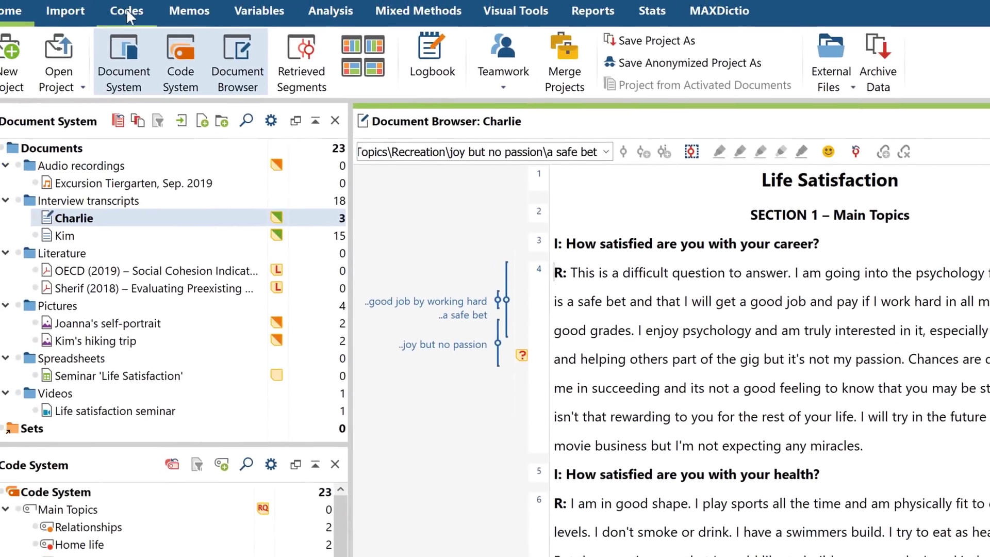
# - Assign keyboard shortcut Ctrl+6 to the Main Topics\Relationships code
pyautogui.click(127, 11)
pyautogui.click(237, 69)
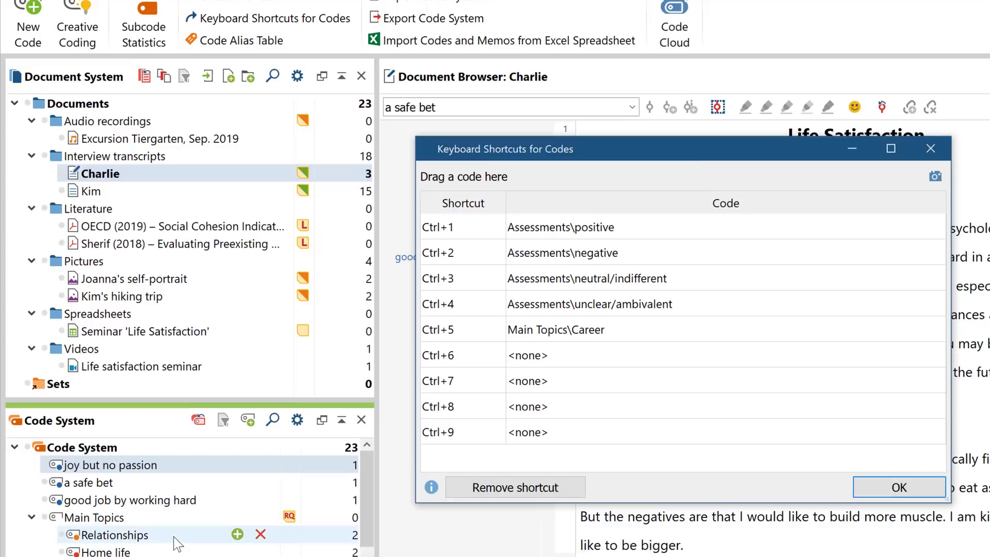
pyautogui.moveTo(115, 551); pyautogui.dragTo(571, 376)
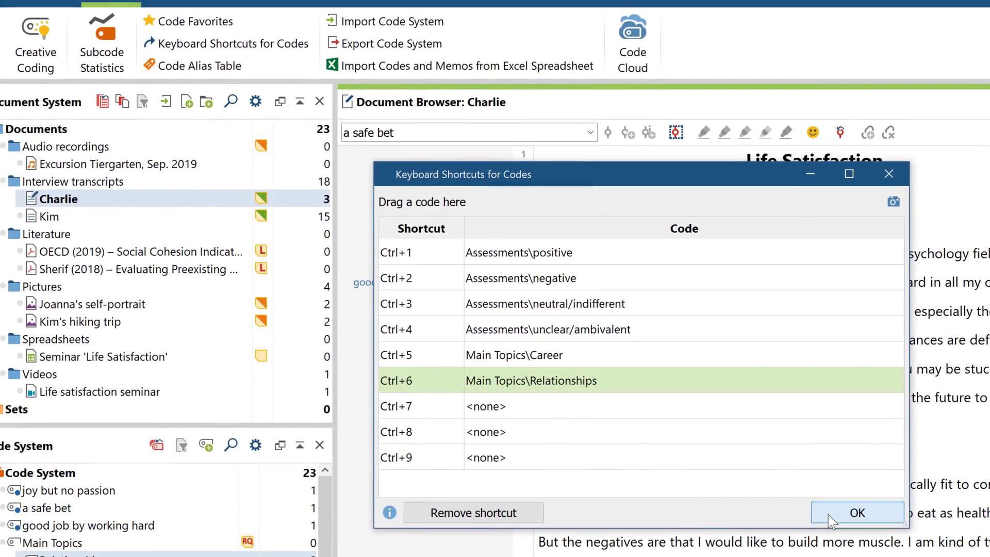
pyautogui.click(856, 512)
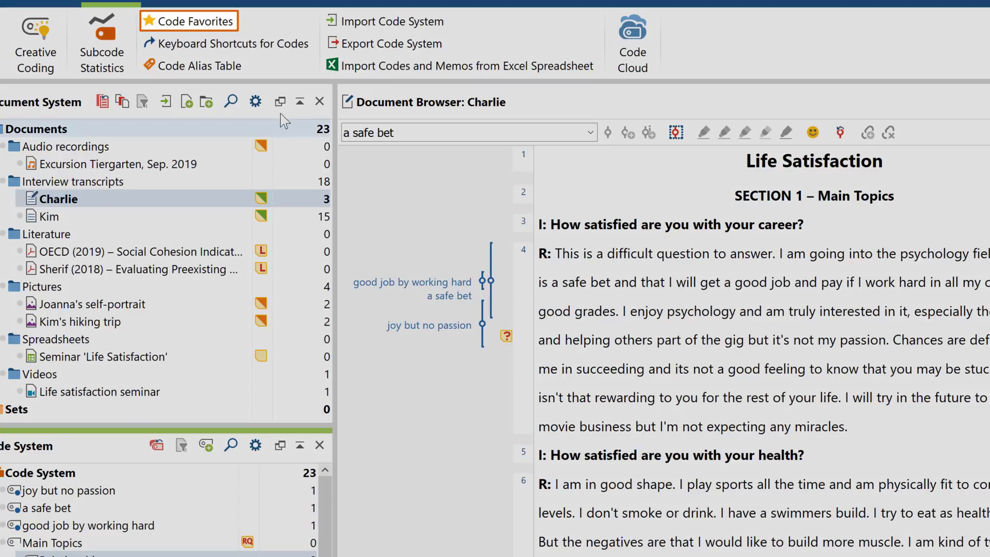
# - Add Home life and Health to the Code Favorites panel and place it beside the transcript
pyautogui.click(227, 23)
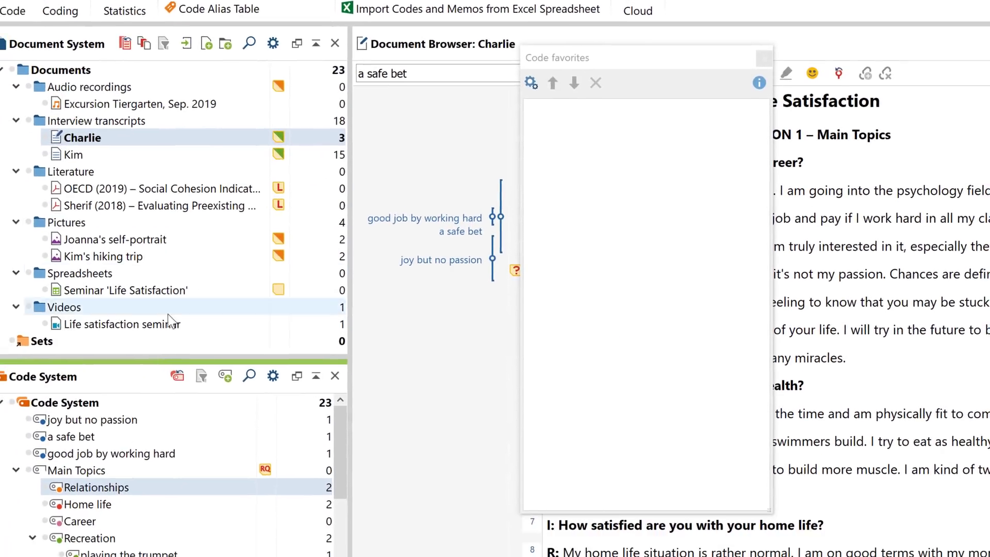
pyautogui.moveTo(163, 474); pyautogui.dragTo(486, 375)
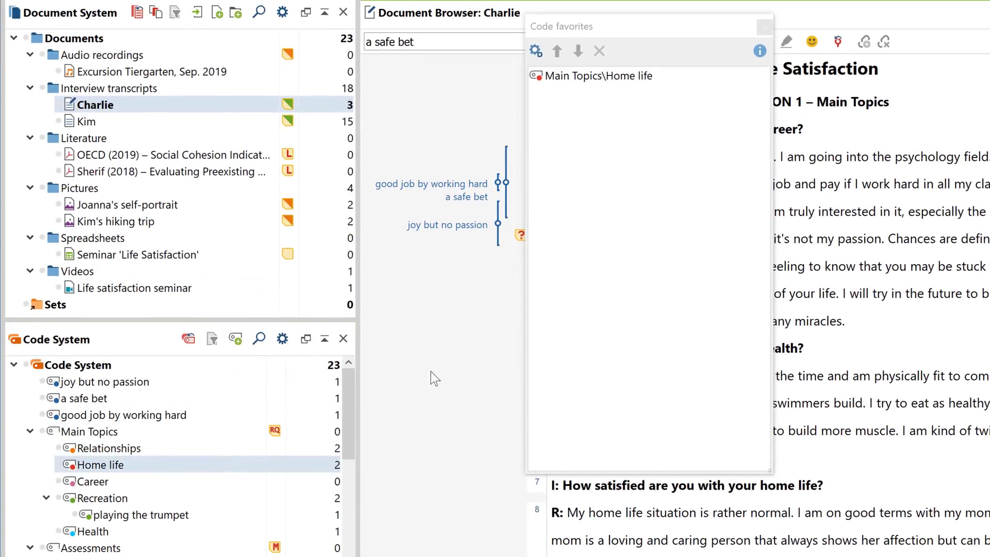
pyautogui.moveTo(144, 532)
pyautogui.mouseDown()
pyautogui.moveTo(336, 475)
pyautogui.moveTo(613, 324)
pyautogui.mouseUp()
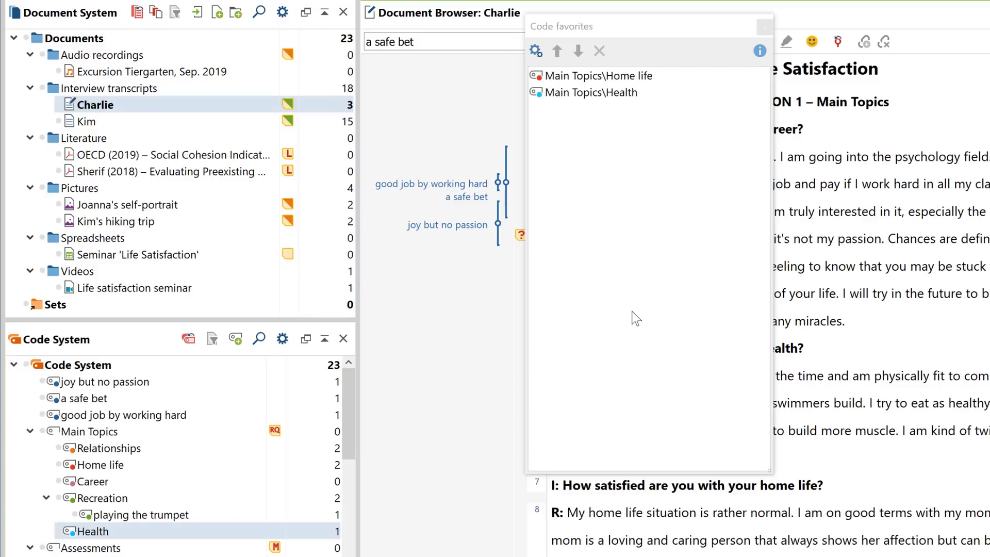
pyautogui.moveTo(627, 28); pyautogui.dragTo(670, 55)
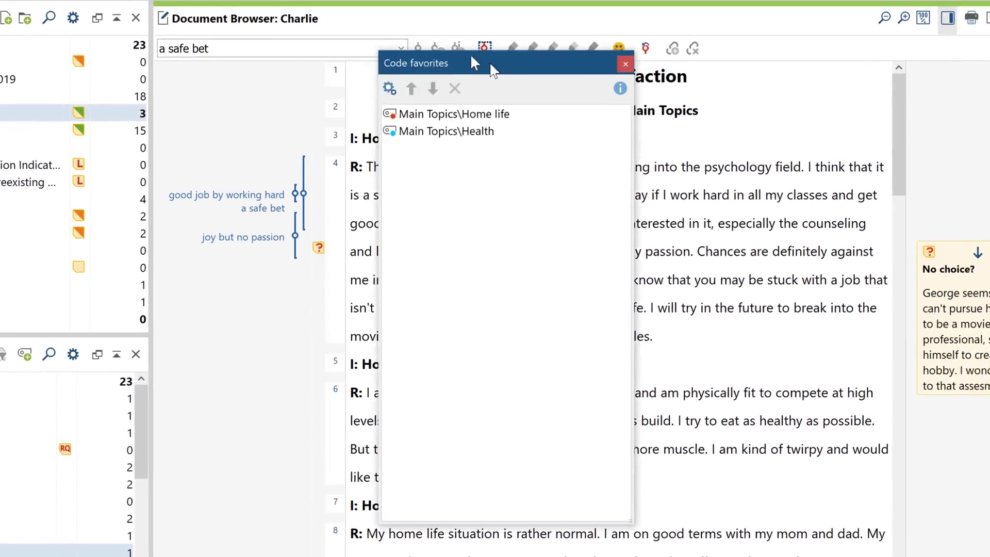
pyautogui.moveTo(474, 63); pyautogui.dragTo(930, 100)
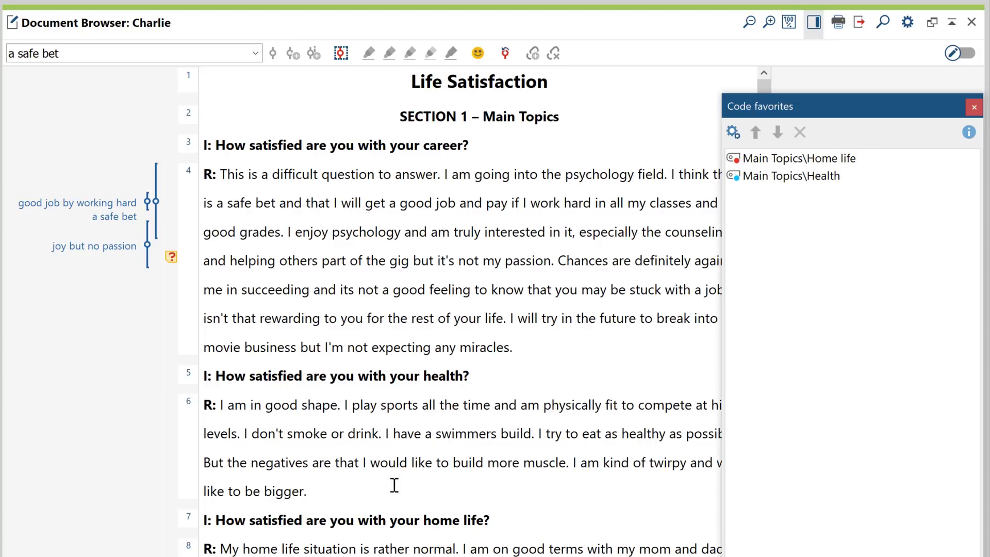
# - Code the health question and answer (paragraphs 5–6) with Health from the favorites, then close the panel
pyautogui.moveTo(392, 486); pyautogui.dragTo(205, 376)
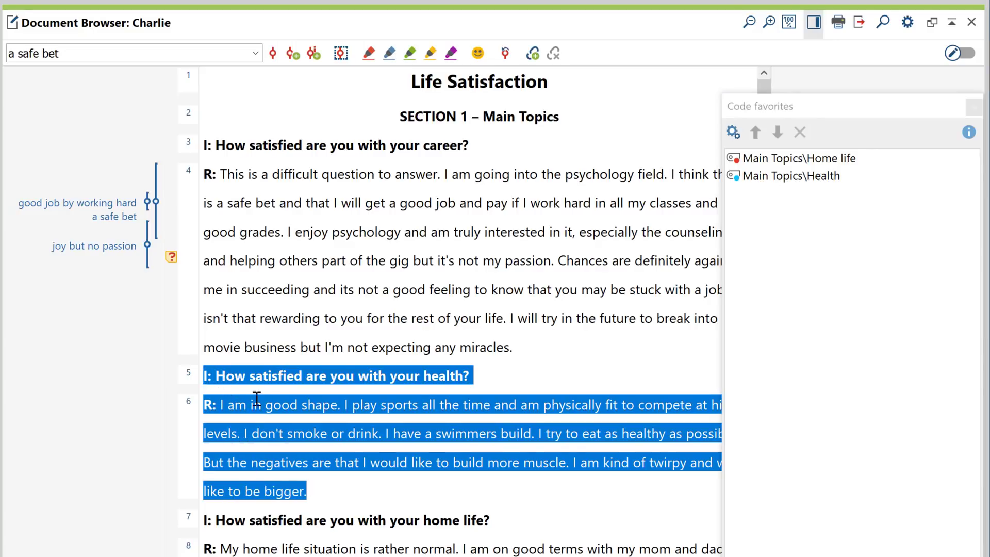
pyautogui.click(781, 179)
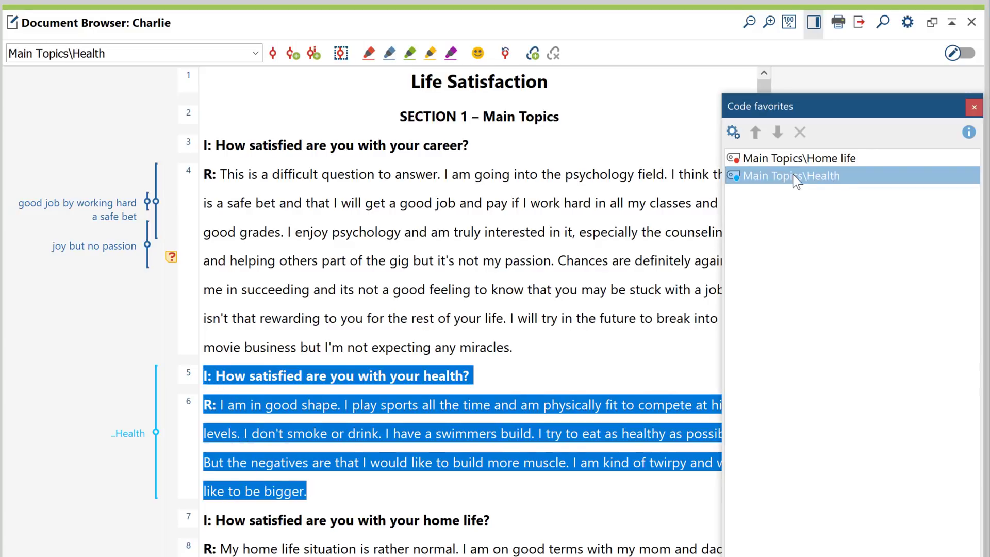
pyautogui.click(968, 114)
pyautogui.click(870, 100)
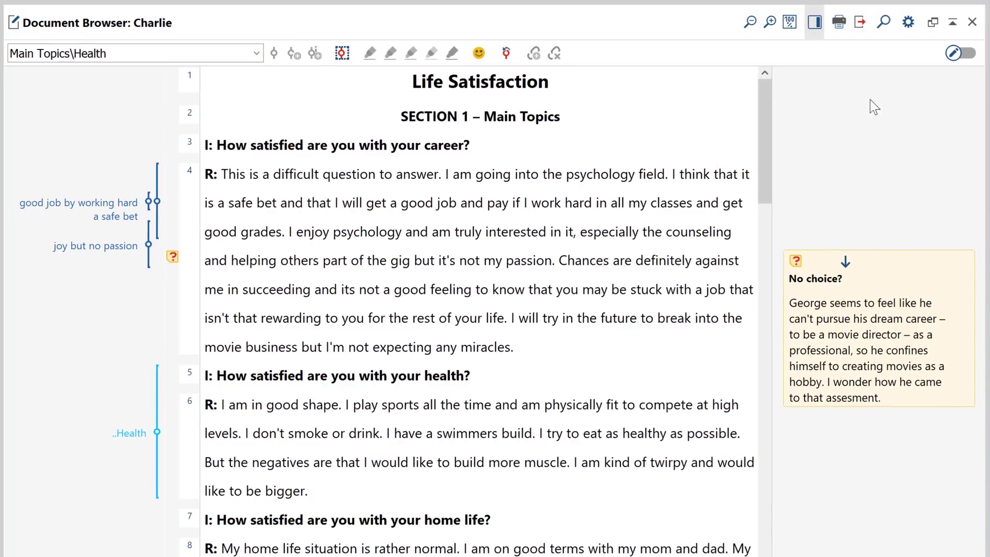
pyautogui.scroll(-3, 871, 100)
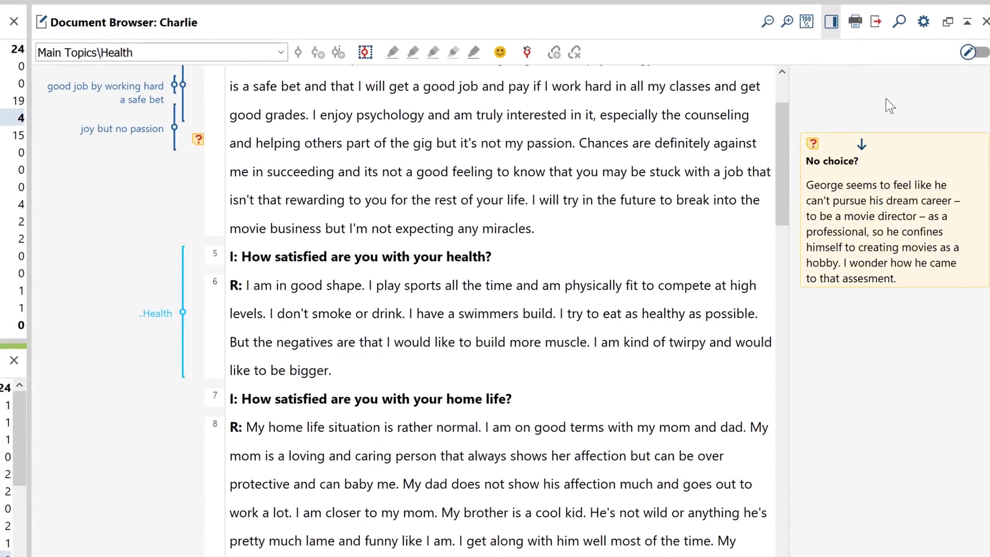
pyautogui.scroll(-2, 885, 97)
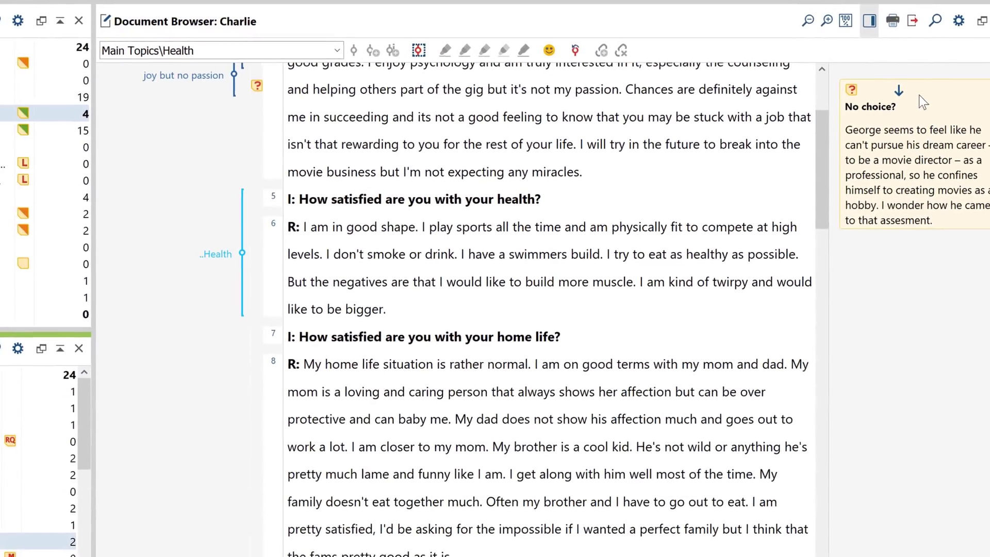
# - Code the home-life question and answer with Relationships, Home life and Career together
pyautogui.moveTo(531, 528); pyautogui.dragTo(378, 325)
pyautogui.moveTo(485, 303); pyautogui.dragTo(481, 298)
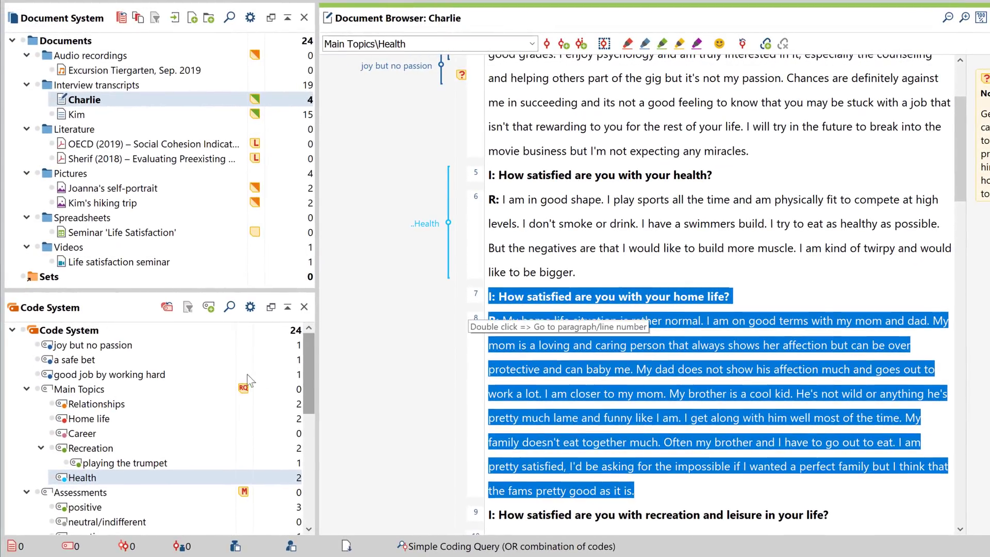
pyautogui.click(144, 409)
pyautogui.keyDown('shift'); pyautogui.click(143, 438); pyautogui.keyUp('shift')
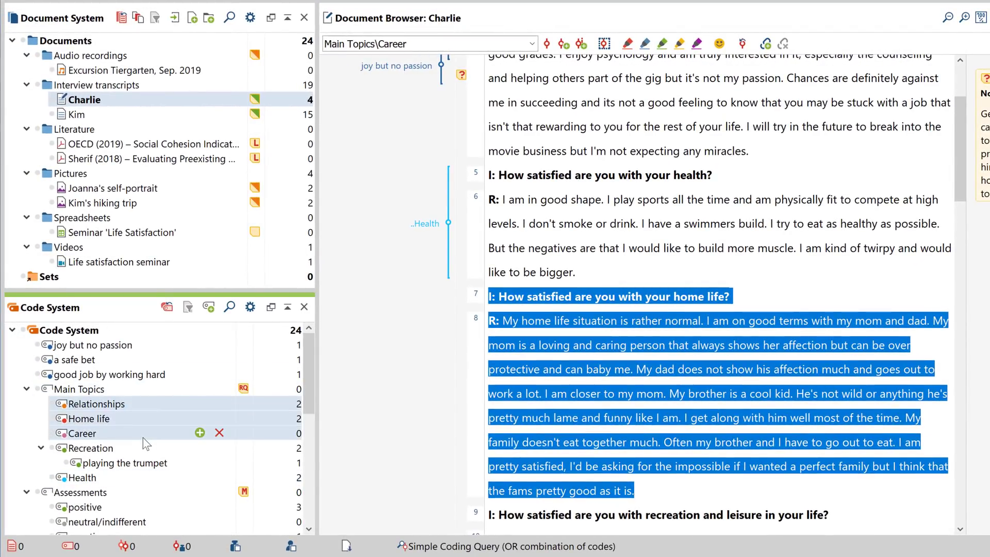
pyautogui.moveTo(150, 434); pyautogui.dragTo(632, 379)
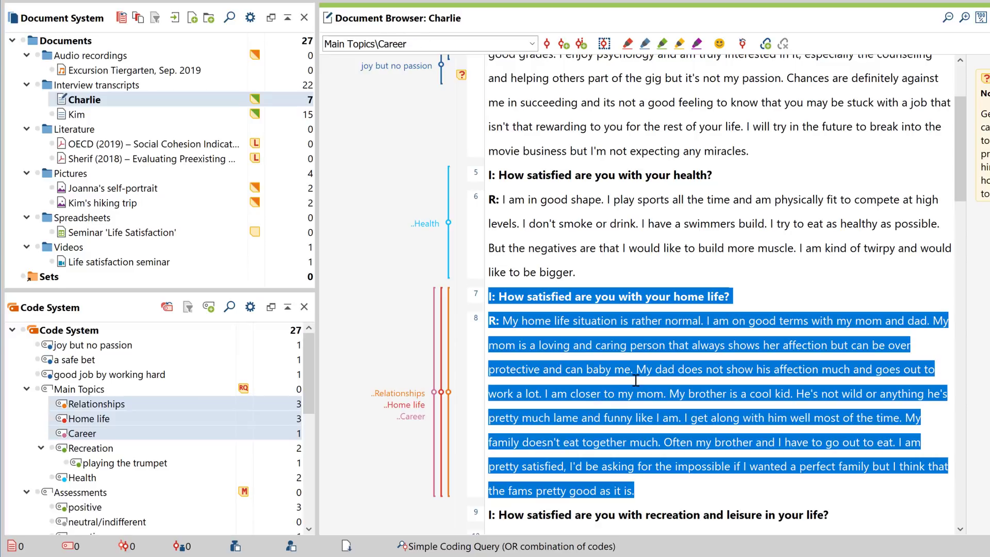
# - Activate Assessments with its four subcodes and code the same passage with all activated codes
pyautogui.scroll(-3, 167, 412)
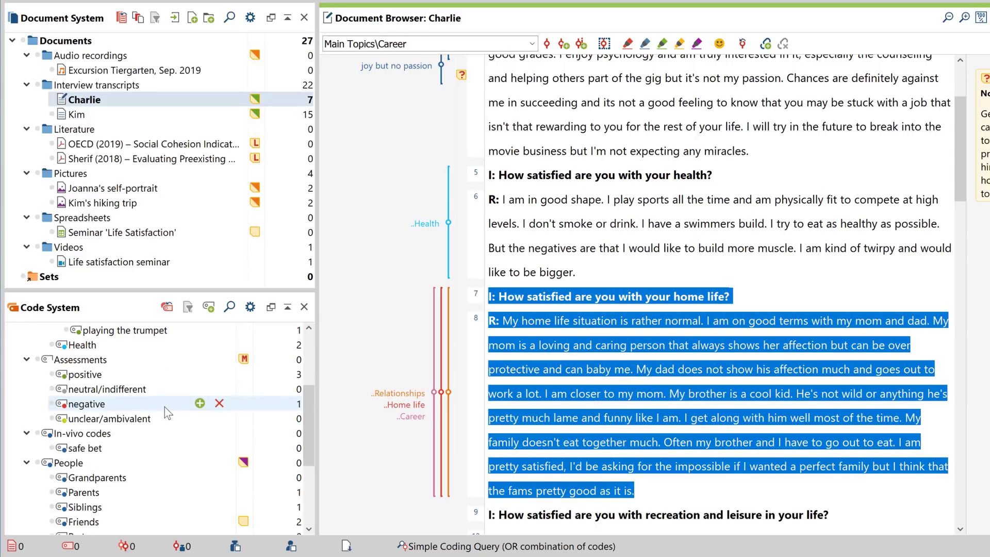
pyautogui.click(46, 360)
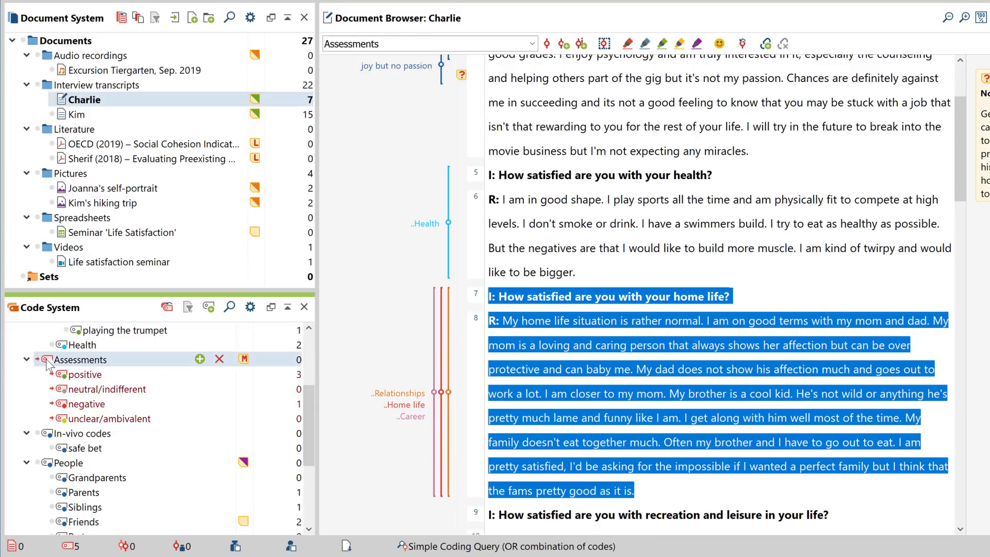
pyautogui.rightClick(529, 344)
pyautogui.click(515, 391)
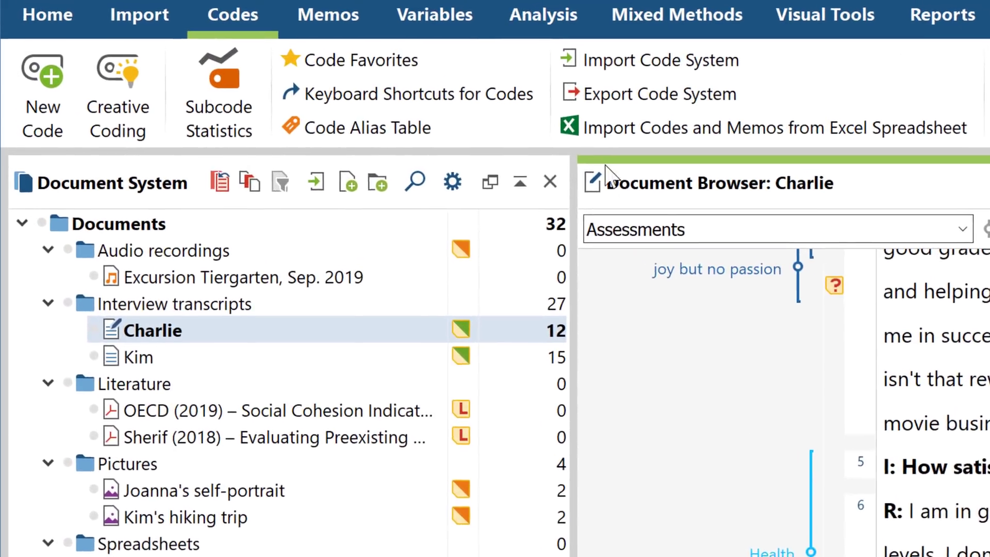
# - Run a Lexical Search for the string 'family', yielding 12 hits in 3 documents
pyautogui.click(570, 33)
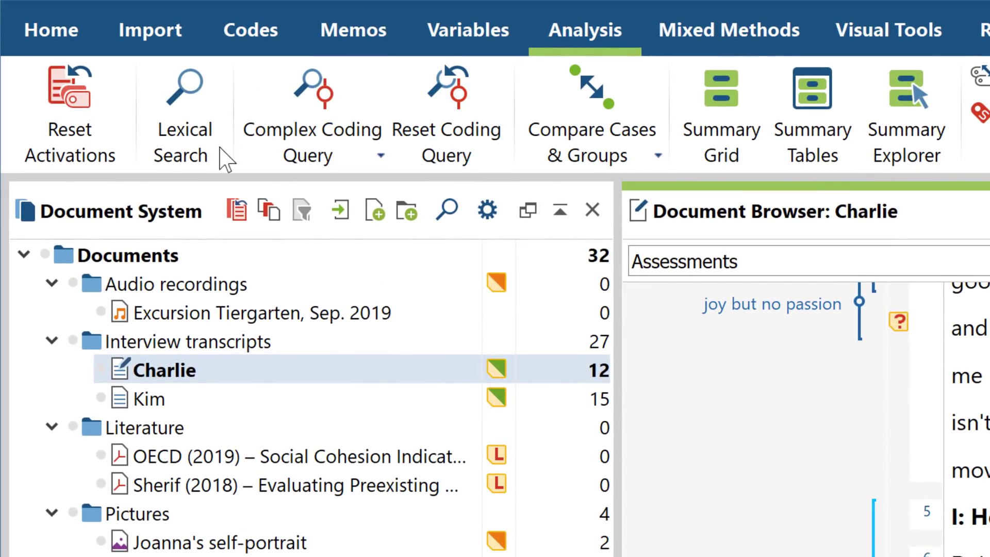
pyautogui.click(201, 147)
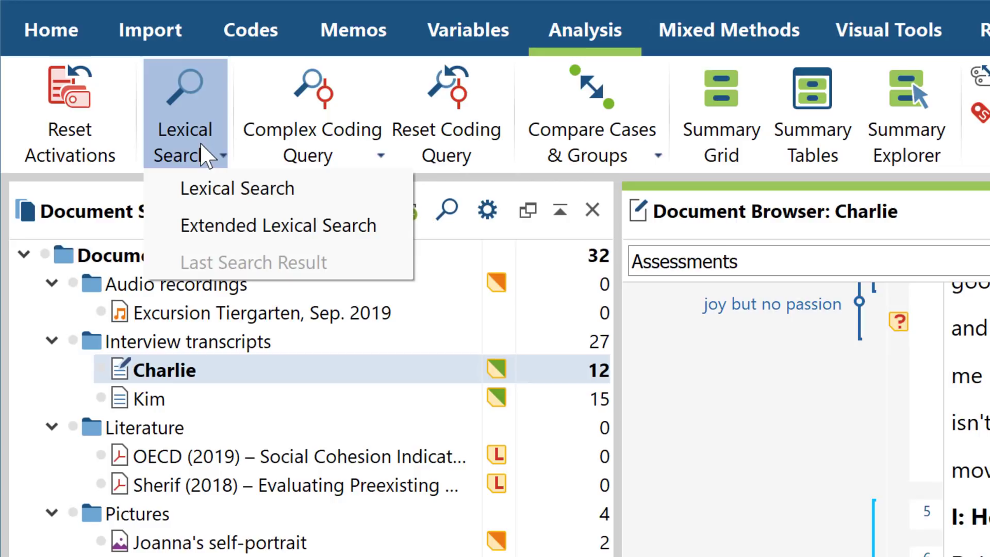
pyautogui.click(211, 199)
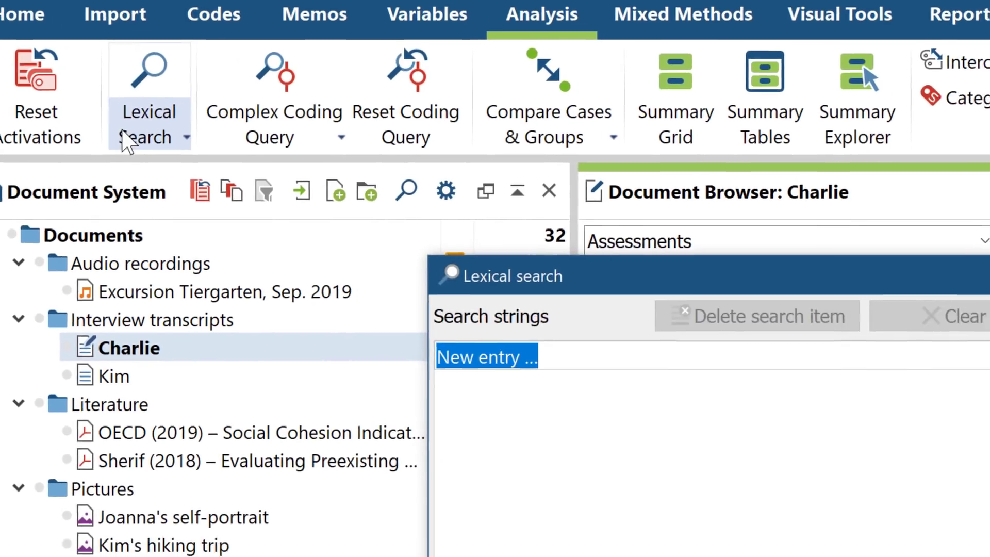
pyautogui.write('family')
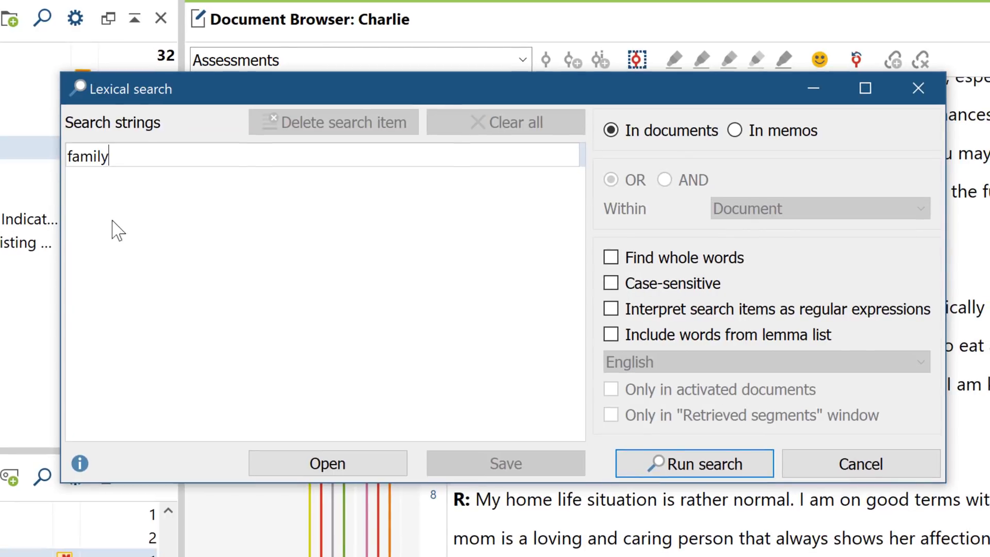
pyautogui.click(144, 241)
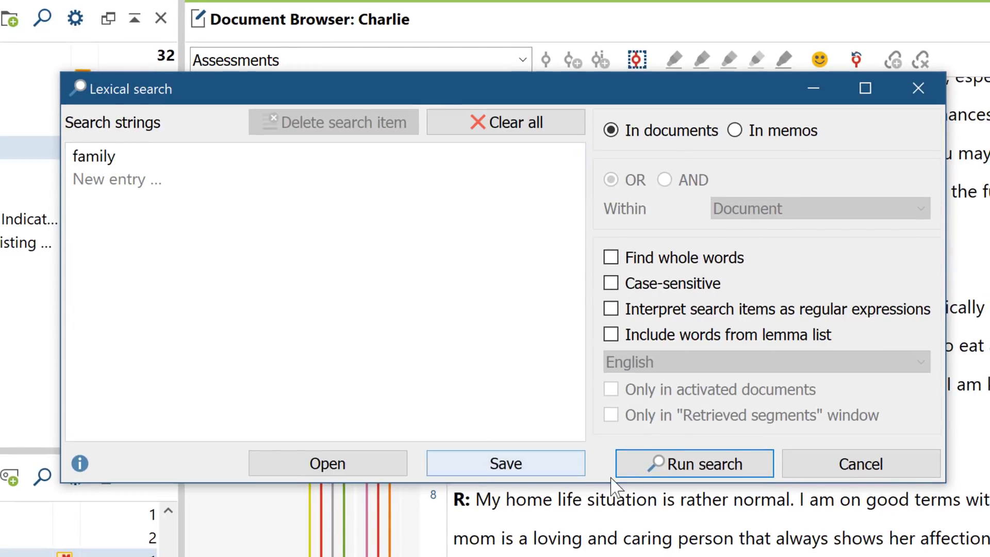
pyautogui.click(652, 466)
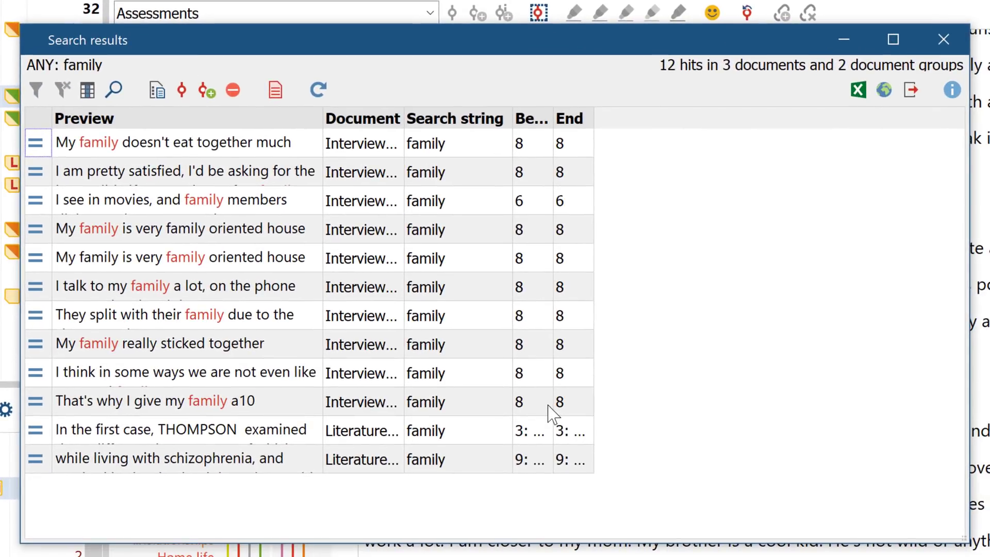
# - Autocode the 'family' hits at sentence level with a new yellow code 'Autocode - ANY: family'
pyautogui.click(206, 92)
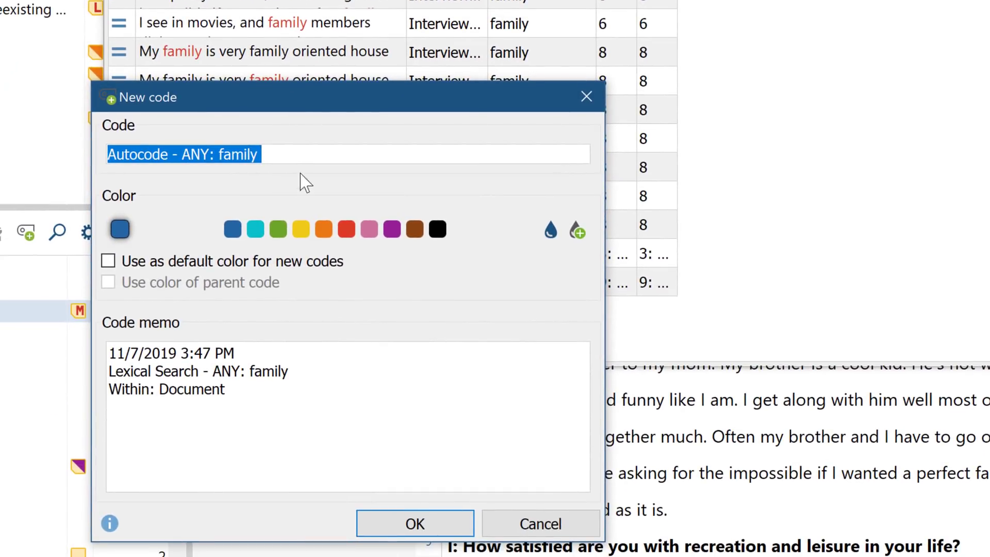
pyautogui.click(301, 229)
pyautogui.click(376, 527)
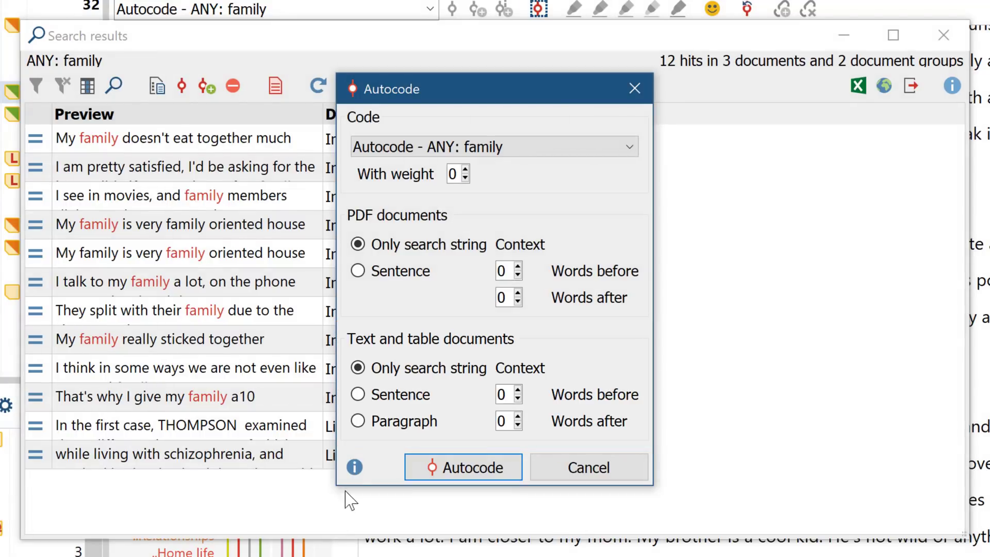
pyautogui.click(358, 395)
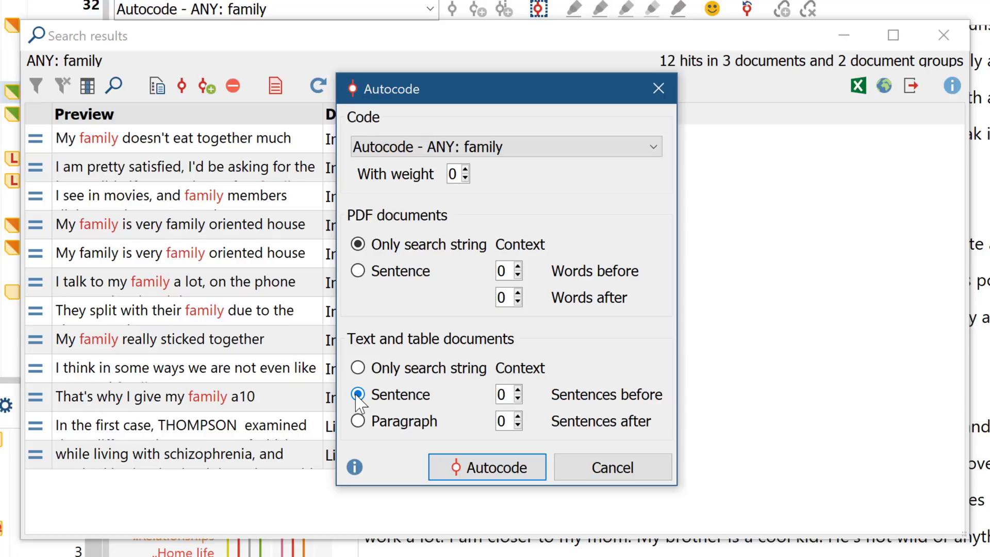
pyautogui.click(435, 467)
pyautogui.click(810, 416)
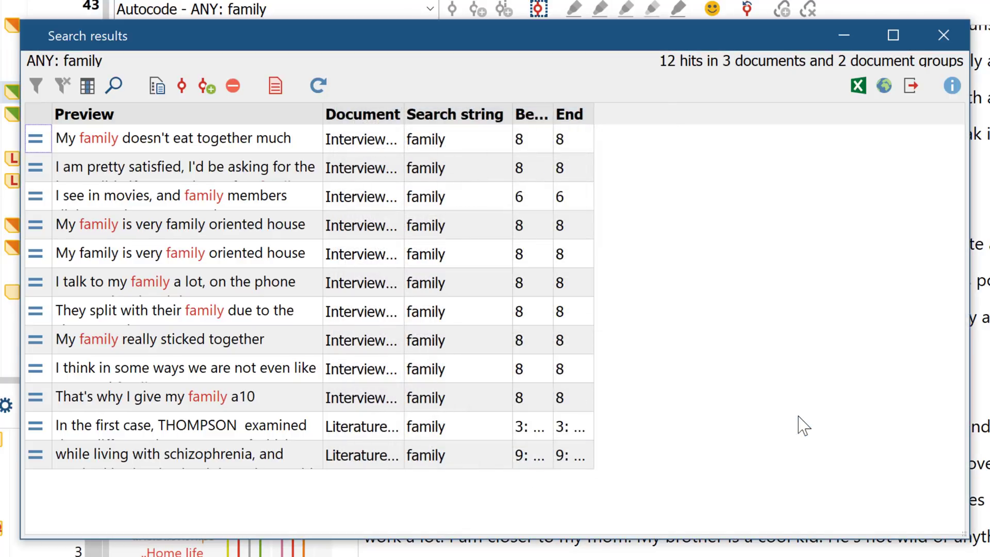
# - Activate the 'Autocode - ANY: family' code and the first interview document
pyautogui.click(942, 34)
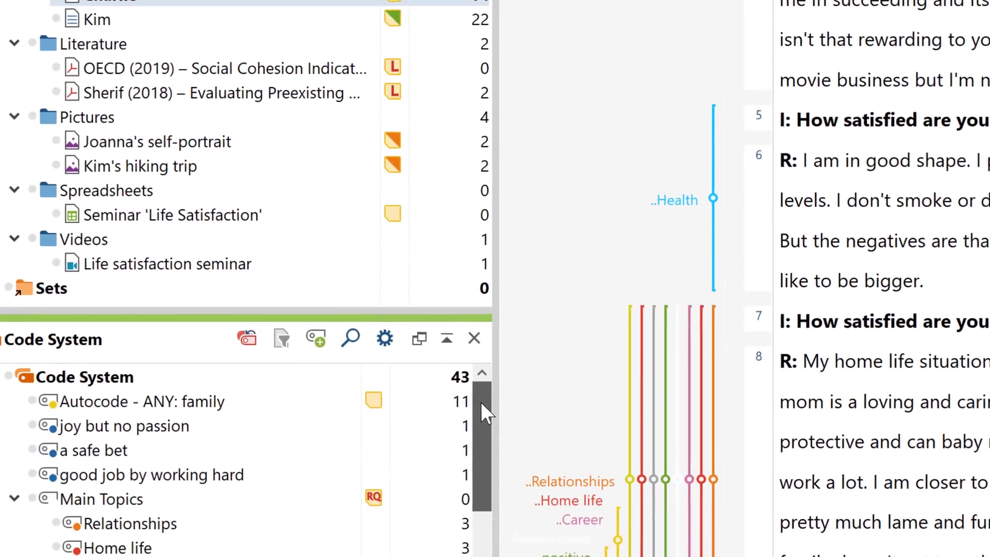
pyautogui.click(230, 445)
pyautogui.moveTo(203, 407)
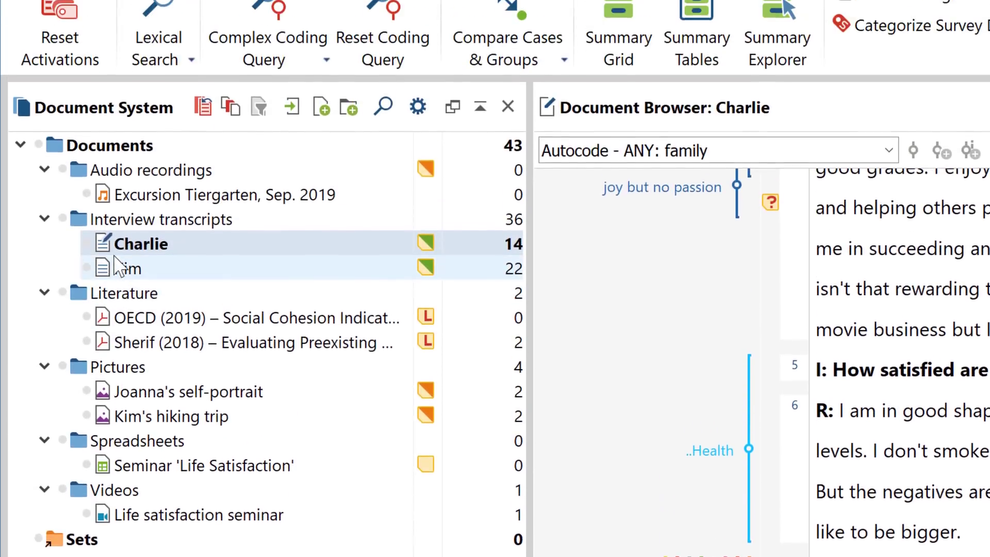
pyautogui.click(86, 243)
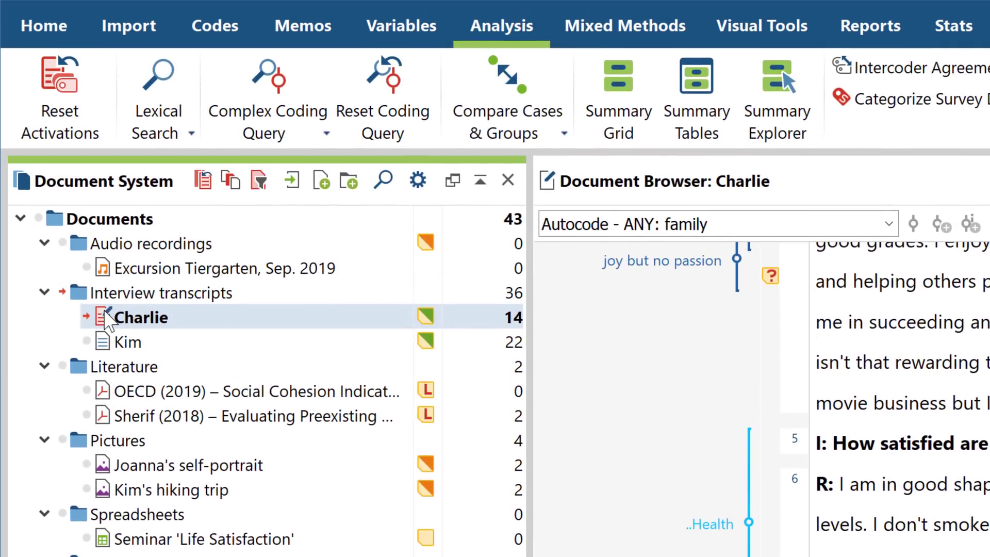
# - Show Retrieved Segments, add the second interview, and scroll through the nine family segments
pyautogui.click(55, 22)
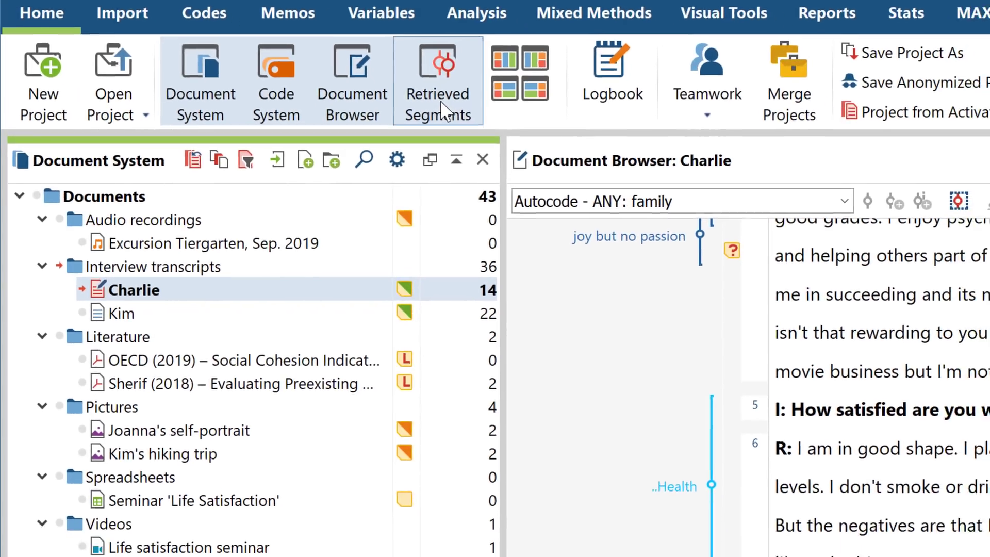
pyautogui.click(467, 129)
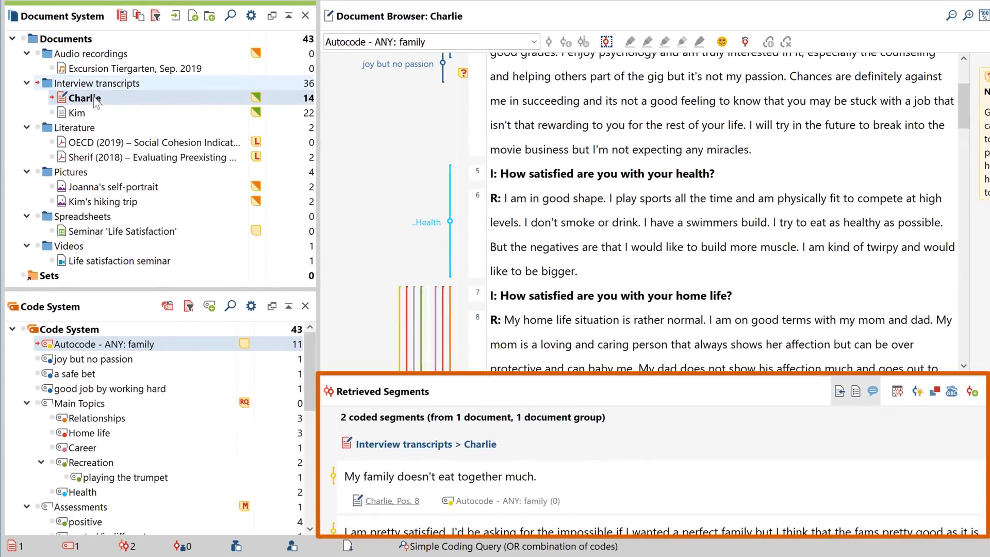
pyautogui.click(62, 113)
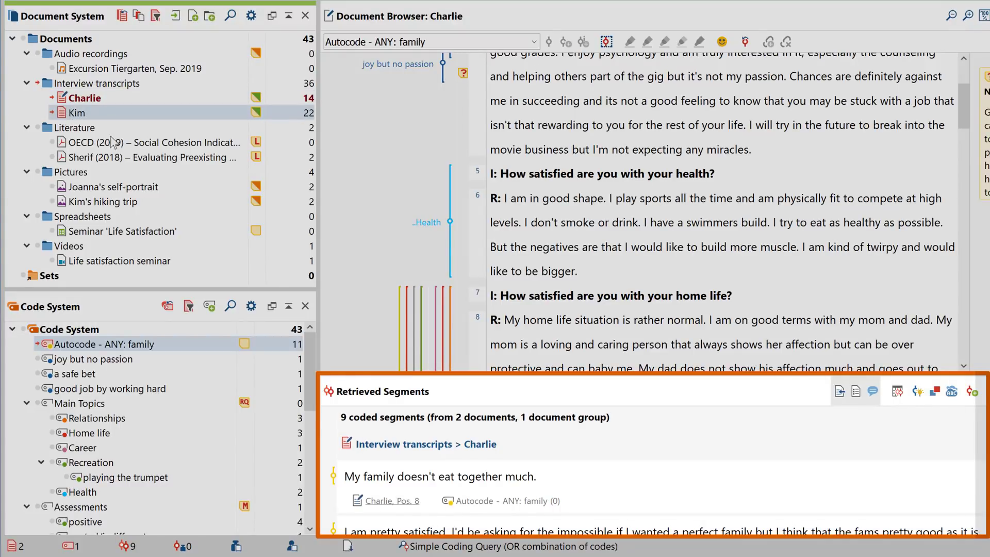
pyautogui.scroll(-5, 567, 446)
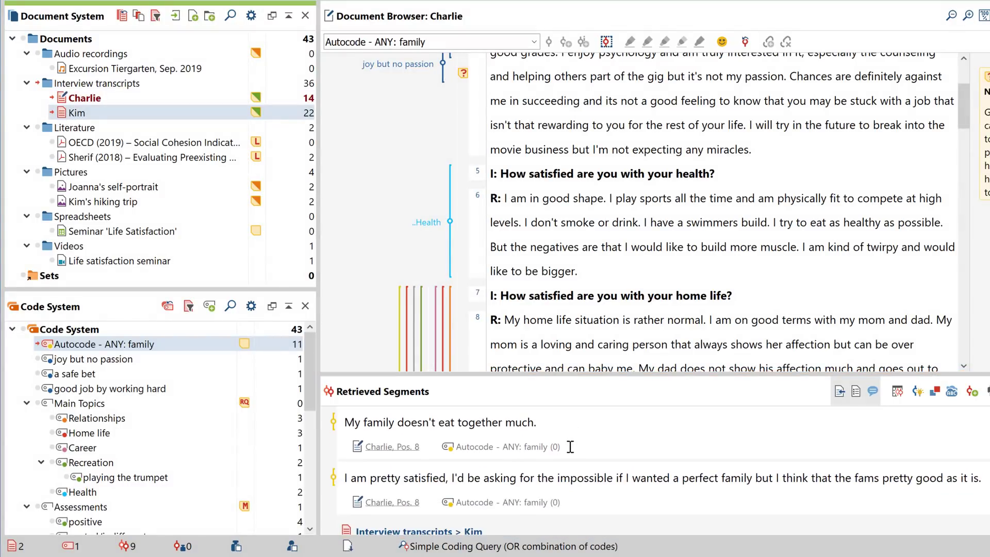
pyautogui.scroll(-5, 570, 446)
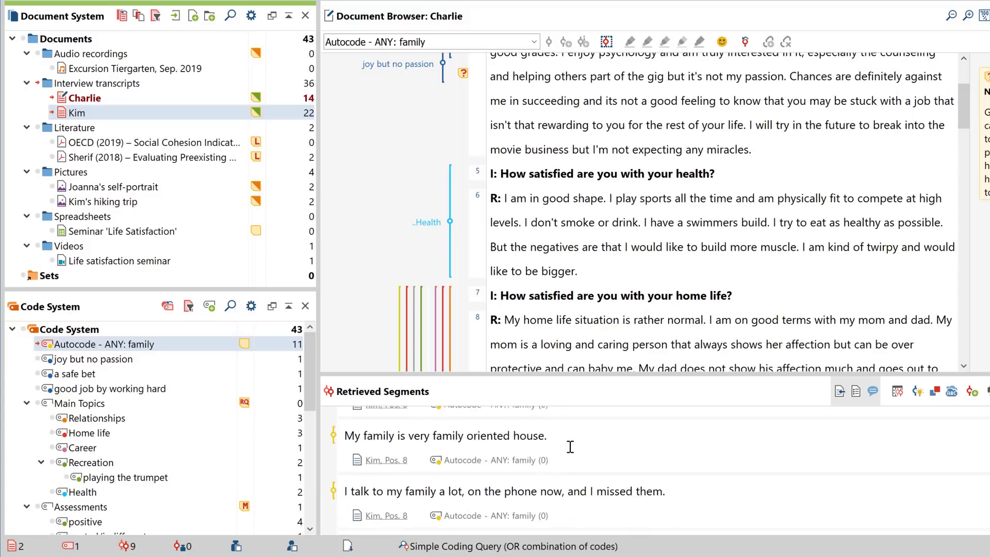
pyautogui.scroll(-2, 570, 446)
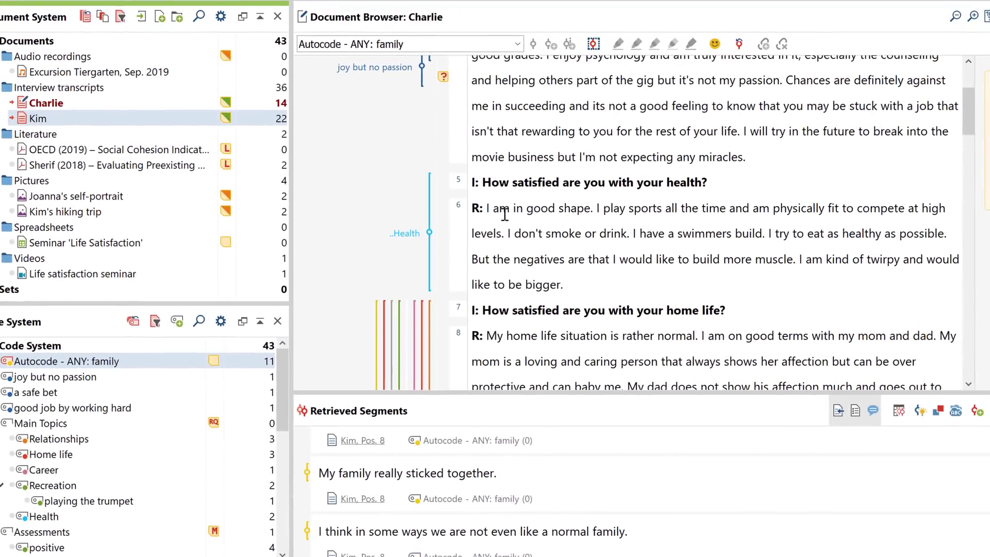
# - Colour-code 'I am in good shape.' green and the 'But the negatives… bigger.' muscle sentences red
pyautogui.click(499, 200)
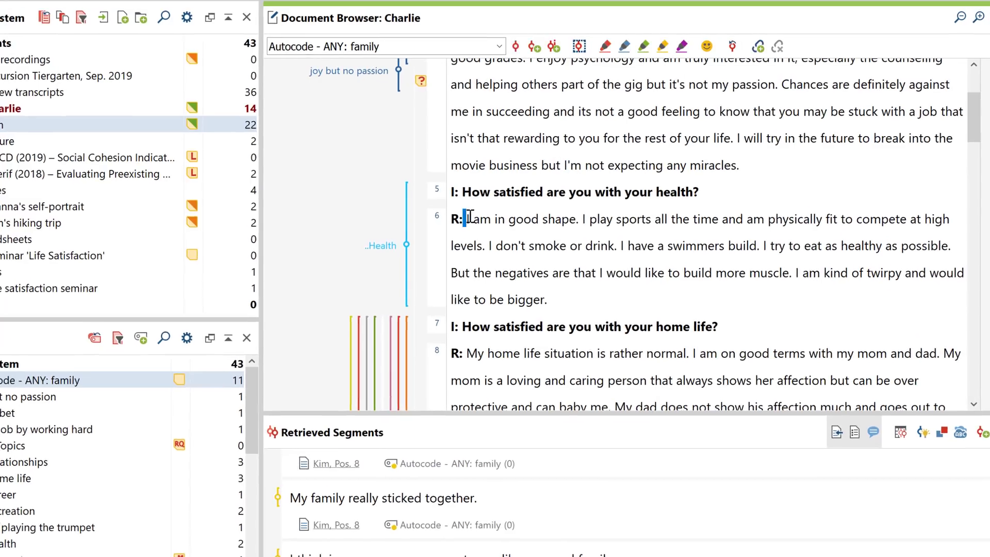
pyautogui.moveTo(470, 216); pyautogui.dragTo(577, 218)
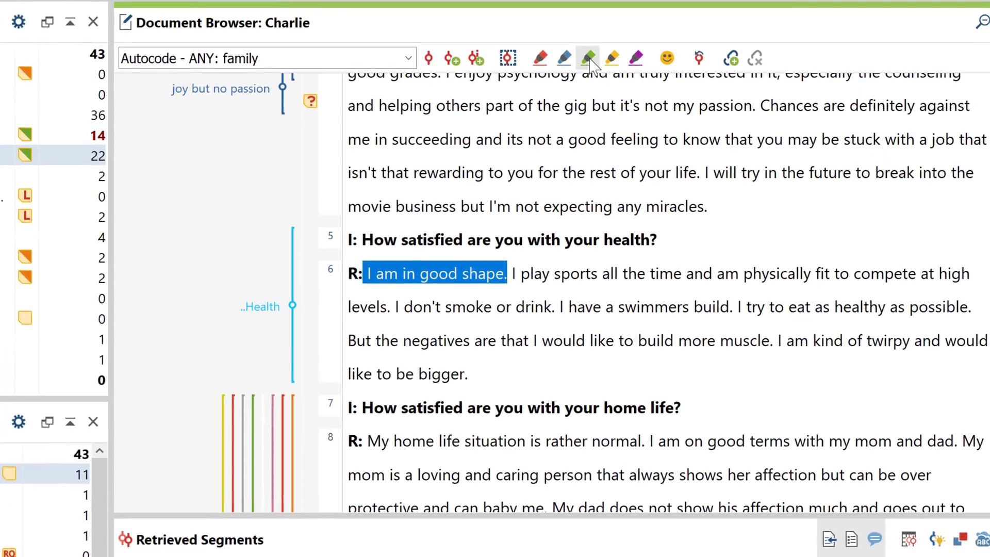
pyautogui.click(609, 53)
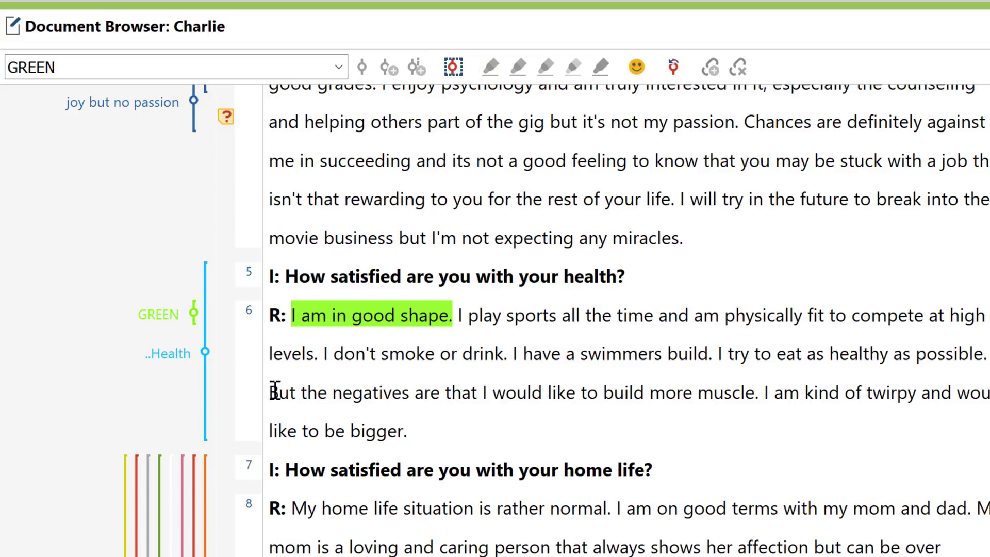
pyautogui.moveTo(270, 391); pyautogui.dragTo(390, 426)
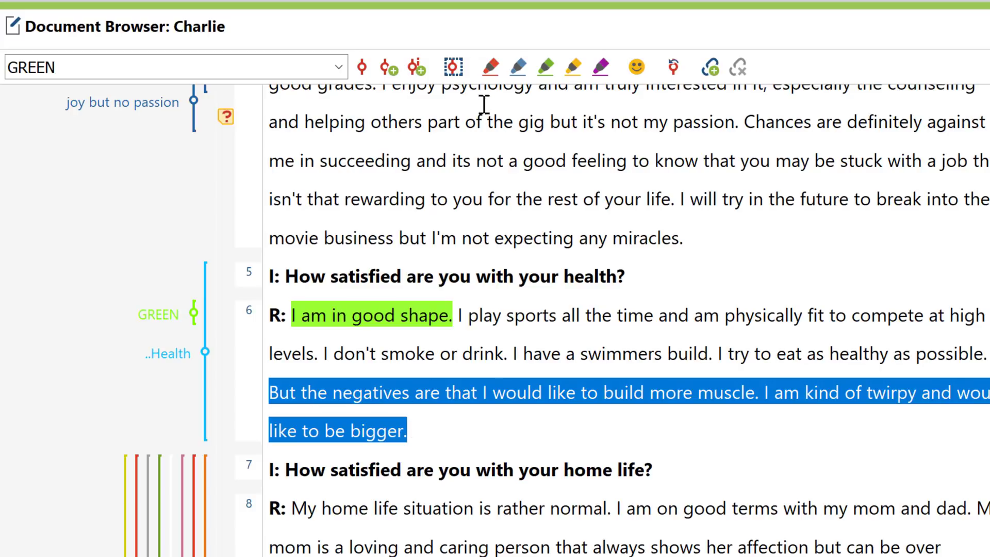
pyautogui.click(490, 66)
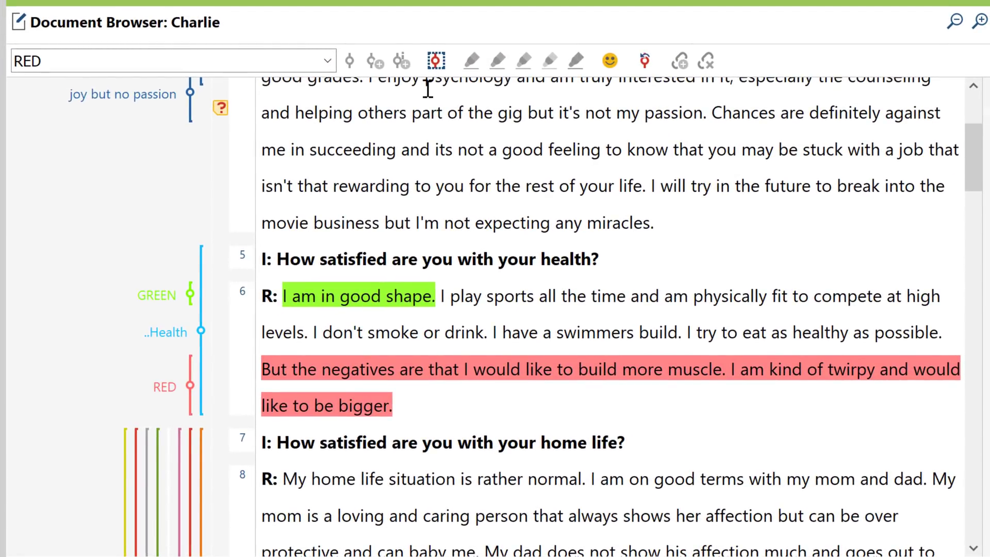
# - Open the colour filter list for code stripes from Charlie's Document Browser coding margin
pyautogui.rightClick(46, 138)
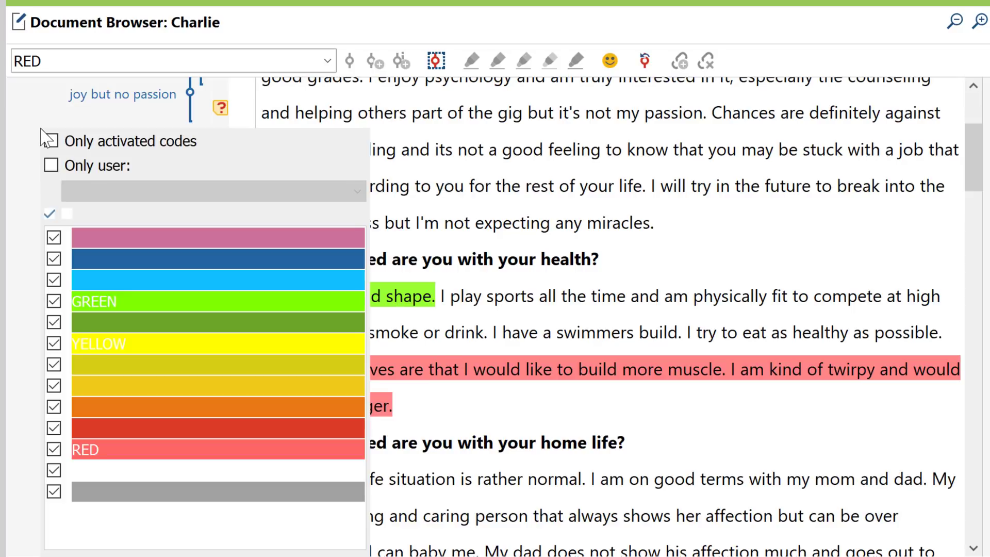